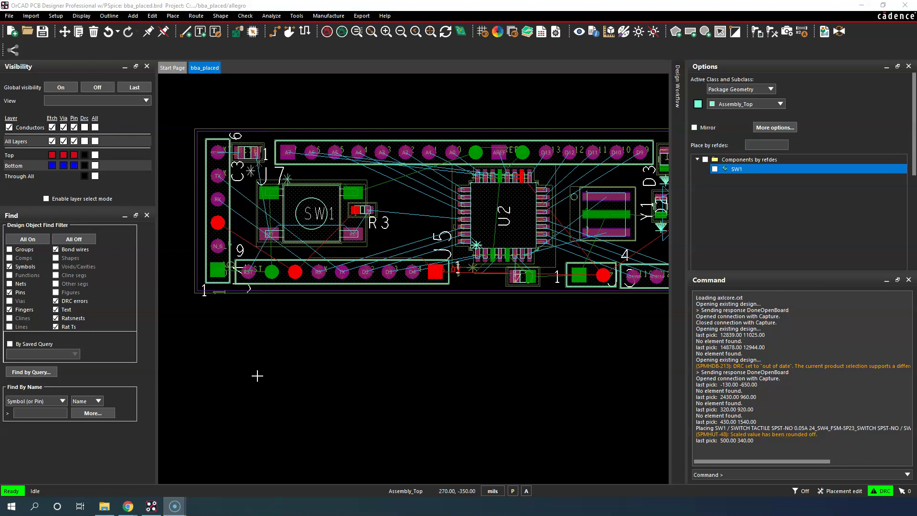
Look over the bba_placed board, then dismiss the canvas context menu
{"action": "left_click", "coordinate": [261, 375]}
{"action": "scroll", "coordinate": [263, 376], "scroll_direction": "down", "scroll_amount": 2}
{"action": "scroll", "coordinate": [284, 368], "scroll_direction": "up", "scroll_amount": 2}
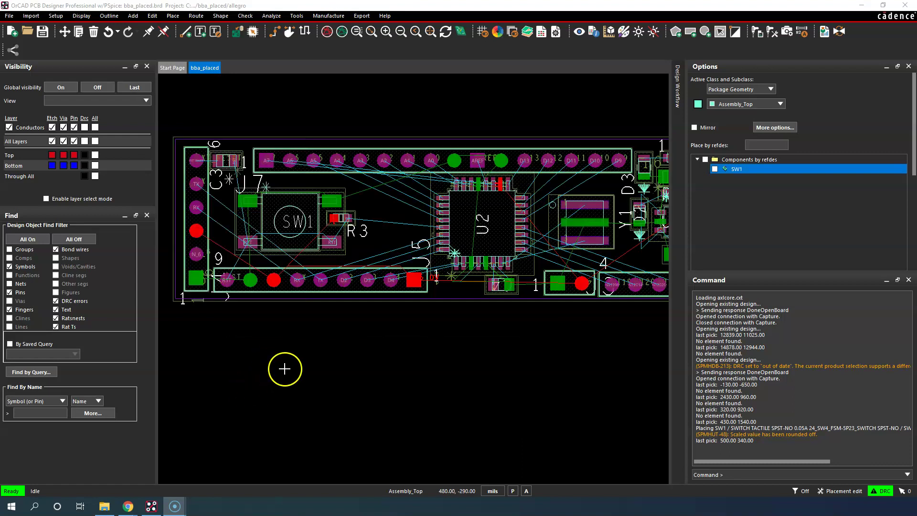
{"action": "right_click", "coordinate": [301, 95]}
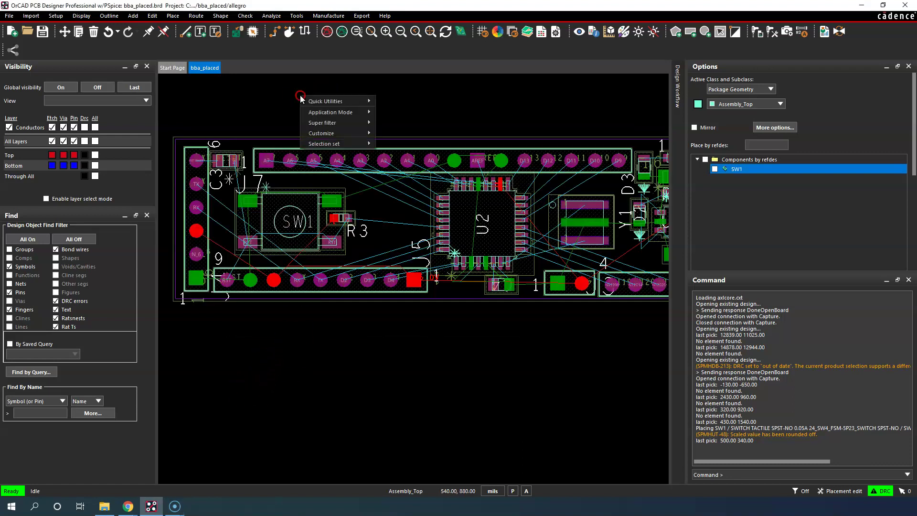
{"action": "left_click", "coordinate": [266, 100]}
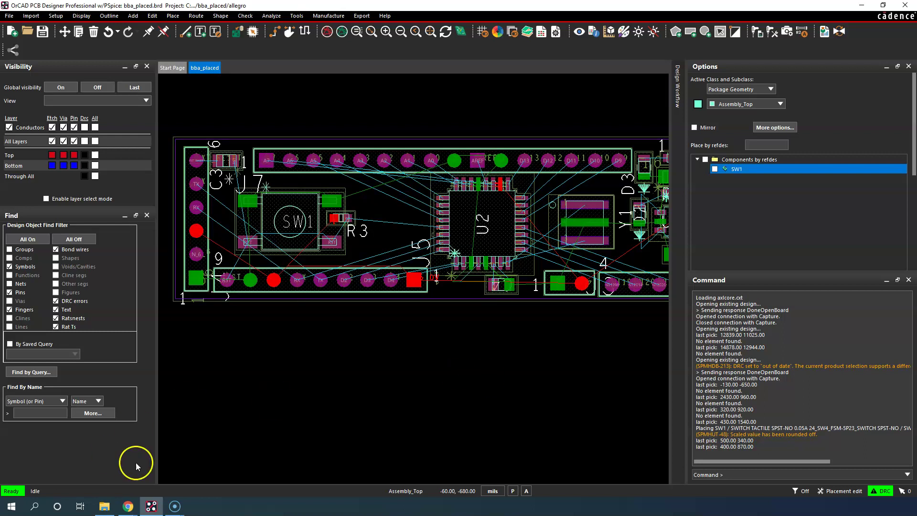
Browse bba_placed, peek into allegro, then open symbols sorted by file type
{"action": "left_click", "coordinate": [104, 506]}
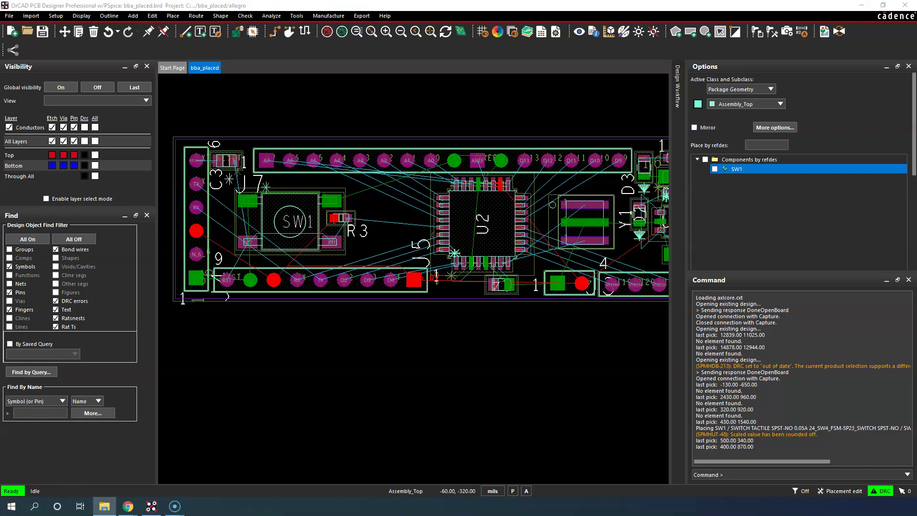
{"action": "left_click", "coordinate": [104, 506]}
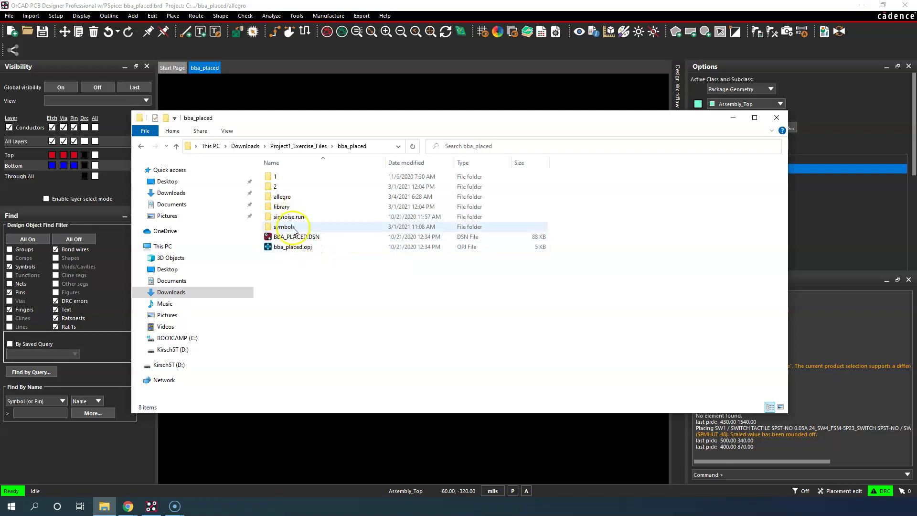
{"action": "double_click", "coordinate": [300, 195]}
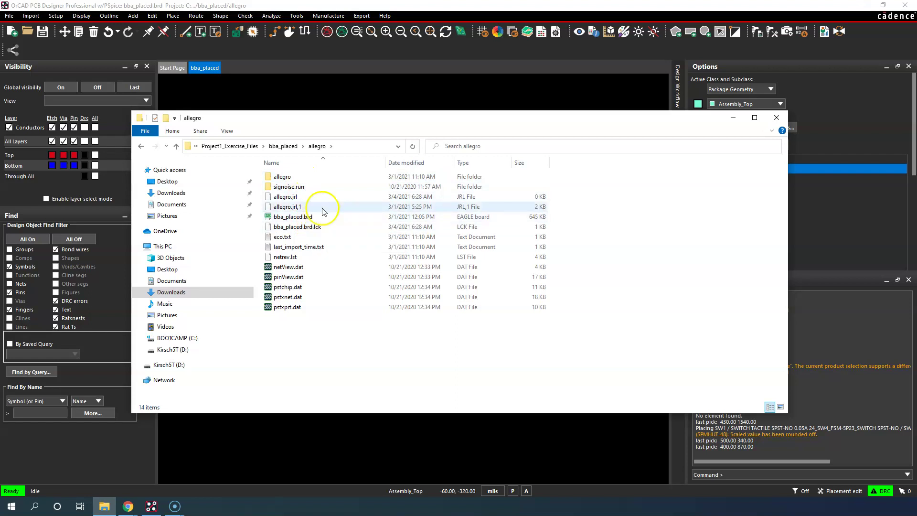
{"action": "left_click", "coordinate": [283, 145]}
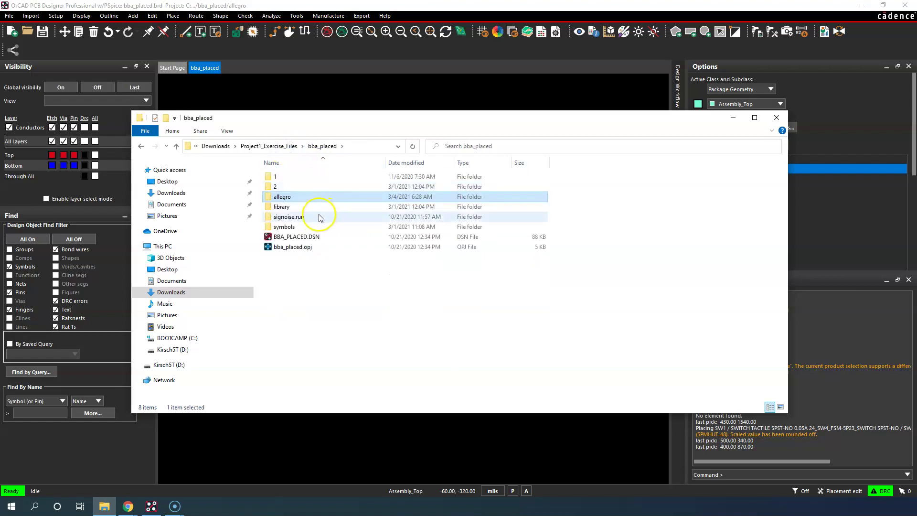
{"action": "double_click", "coordinate": [317, 227]}
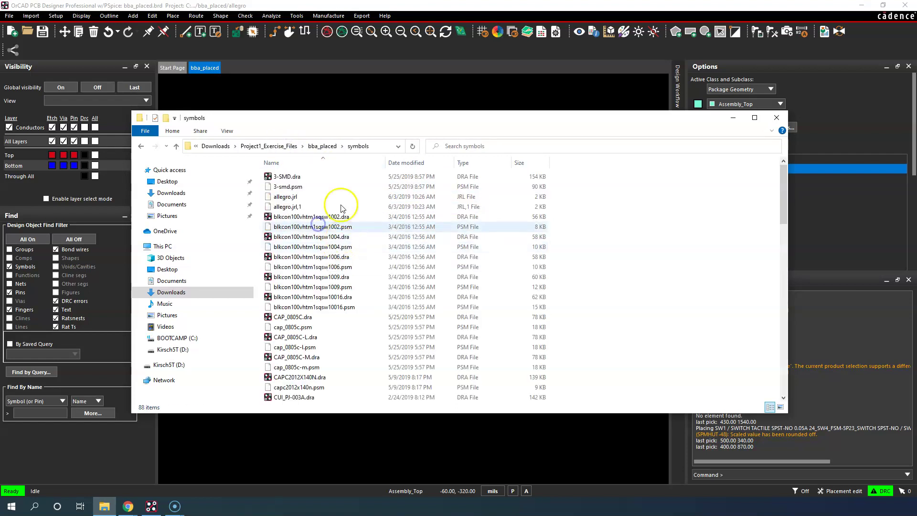
{"action": "left_click", "coordinate": [478, 164]}
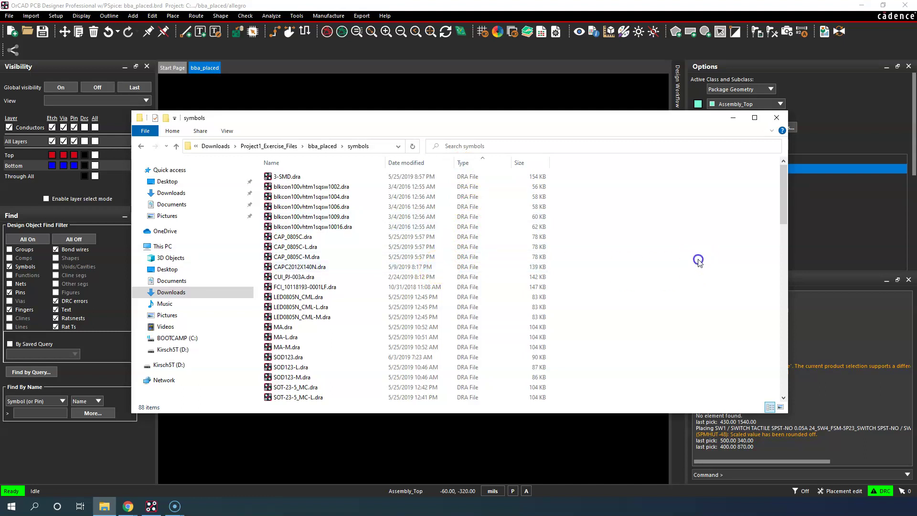
Select blkcon100vhtm1sqsw1004.dra and 3-SMD.dra, then minimize File Explorer
{"action": "left_click", "coordinate": [404, 199]}
{"action": "left_click", "coordinate": [315, 178]}
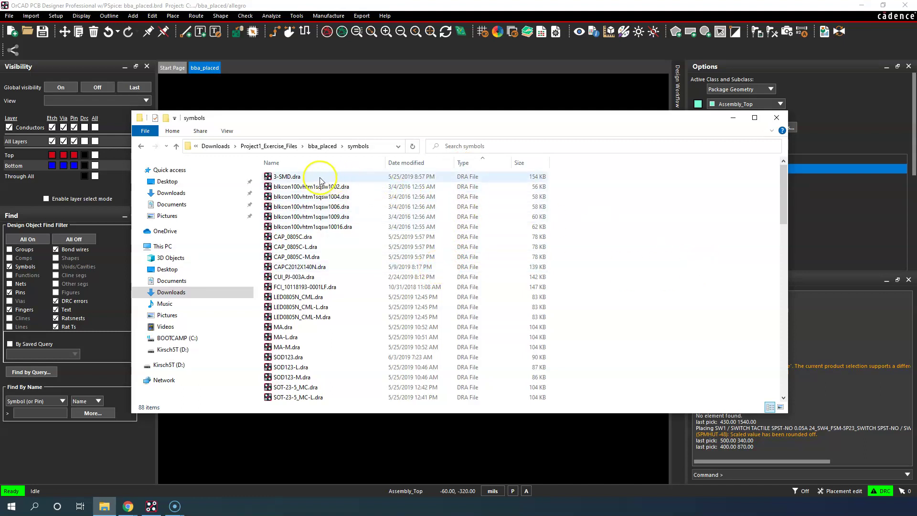
{"action": "left_click", "coordinate": [733, 117]}
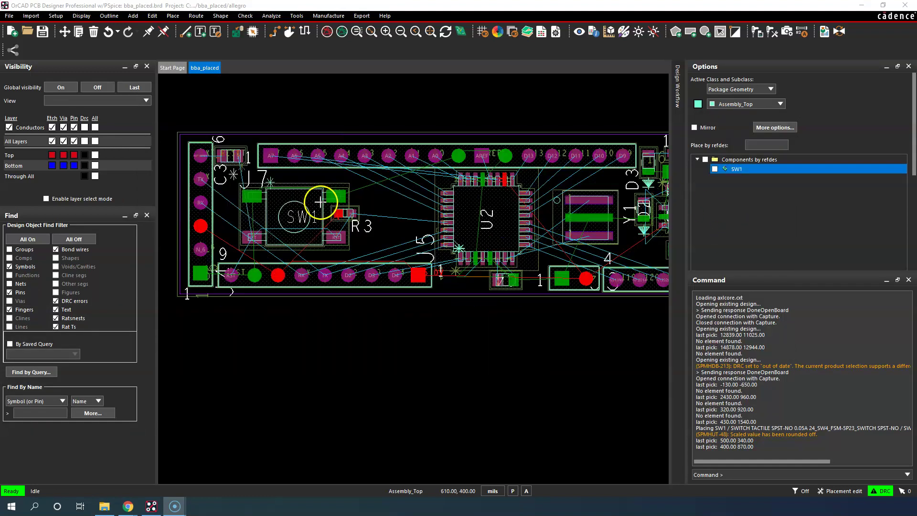
Switch to General edit mode with the Super filter limited to Symbols
{"action": "right_click", "coordinate": [352, 115]}
{"action": "left_click", "coordinate": [445, 142]}
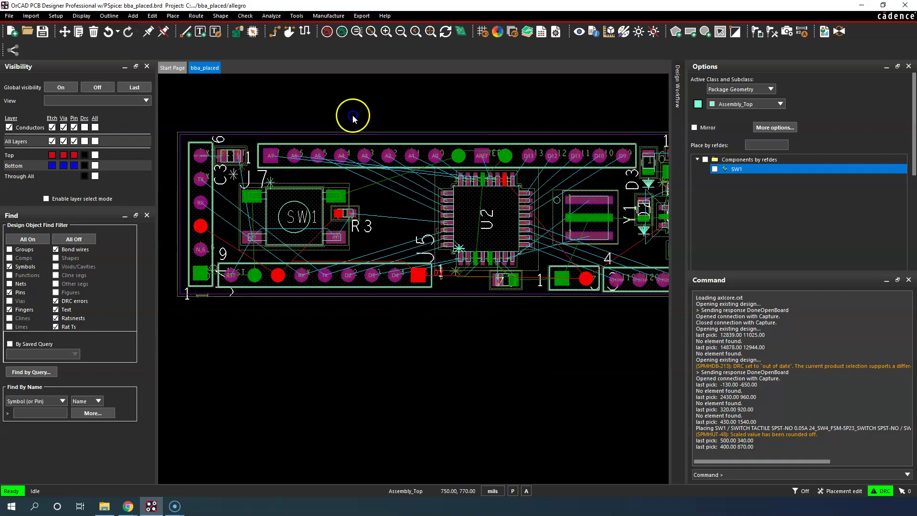
{"action": "right_click", "coordinate": [355, 99]}
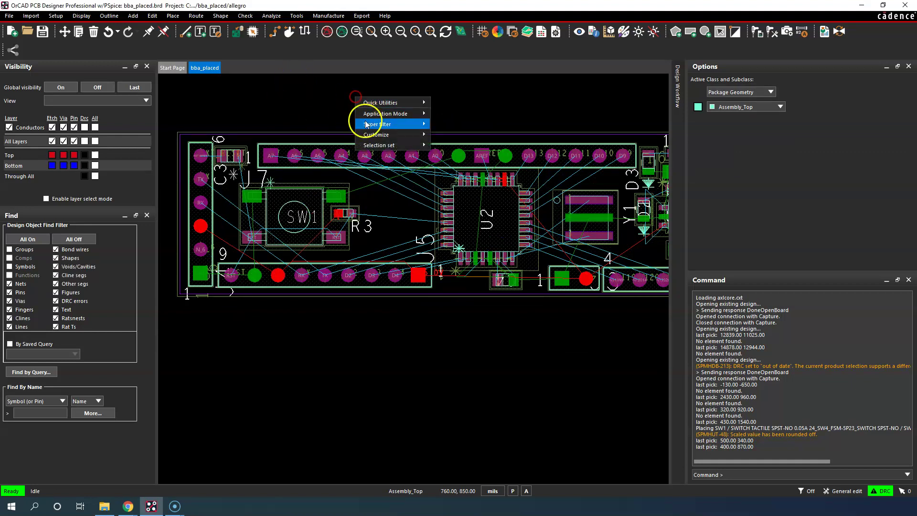
{"action": "mouse_move", "coordinate": [377, 124]}
{"action": "left_click", "coordinate": [465, 240]}
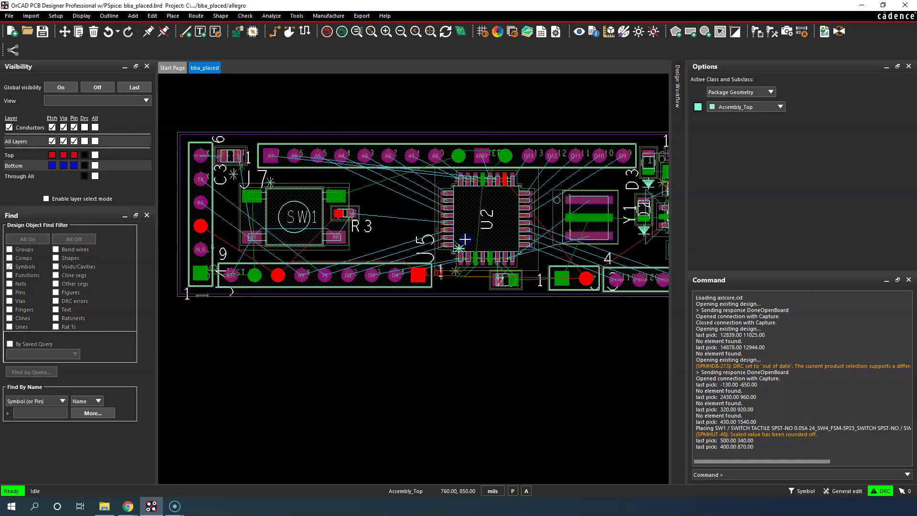
{"action": "left_click", "coordinate": [321, 99]}
Show Element on SW1 and highlight its symbol name SW4_FSM-5P23
{"action": "right_click", "coordinate": [305, 203]}
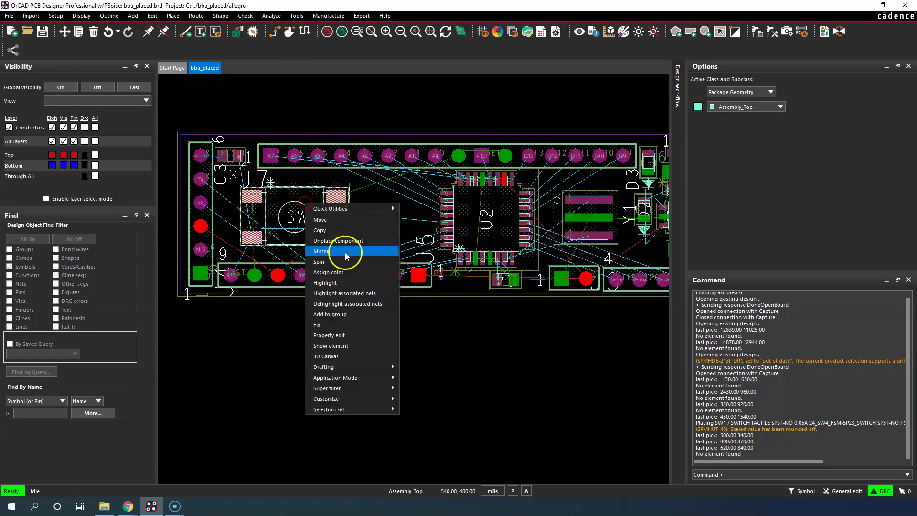
{"action": "left_click", "coordinate": [351, 337]}
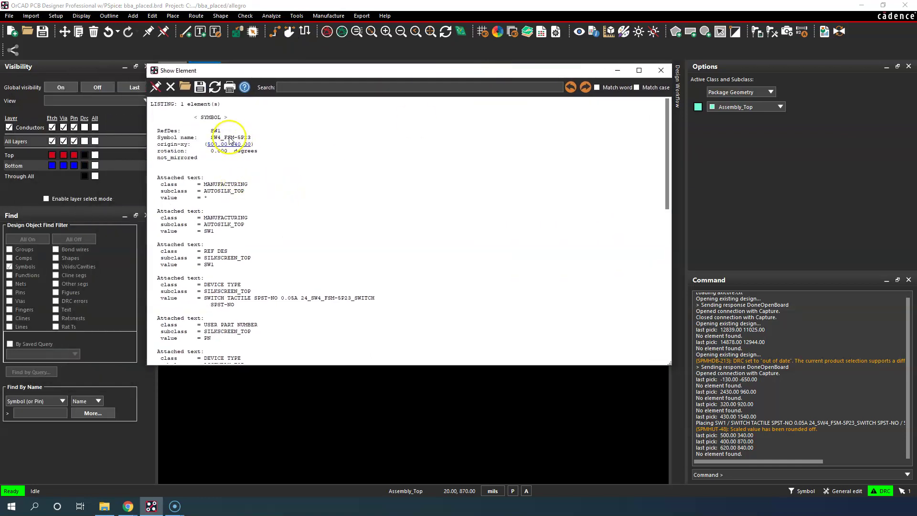
{"action": "left_click_drag", "start_coordinate": [211, 138], "coordinate": [251, 138]}
{"action": "left_click", "coordinate": [240, 167]}
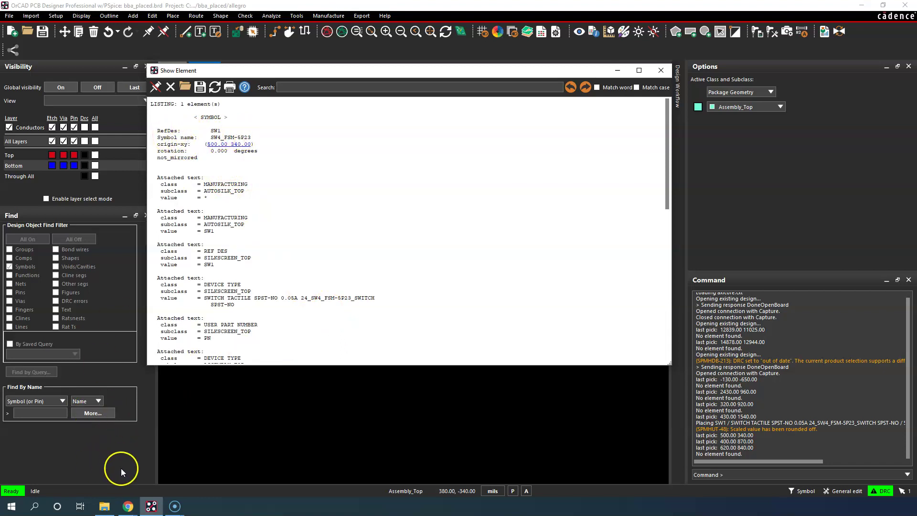
In the symbols folder, select the SW4_FSM-5P23.dra footprint file
{"action": "left_click", "coordinate": [104, 506]}
{"action": "left_click_drag", "start_coordinate": [392, 122], "coordinate": [612, 131]}
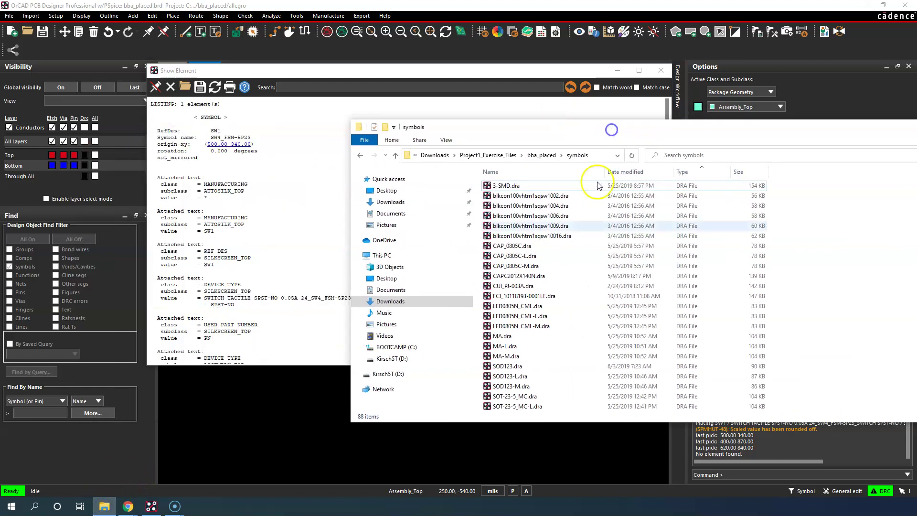
{"action": "scroll", "coordinate": [621, 281], "scroll_direction": "down", "scroll_amount": 5}
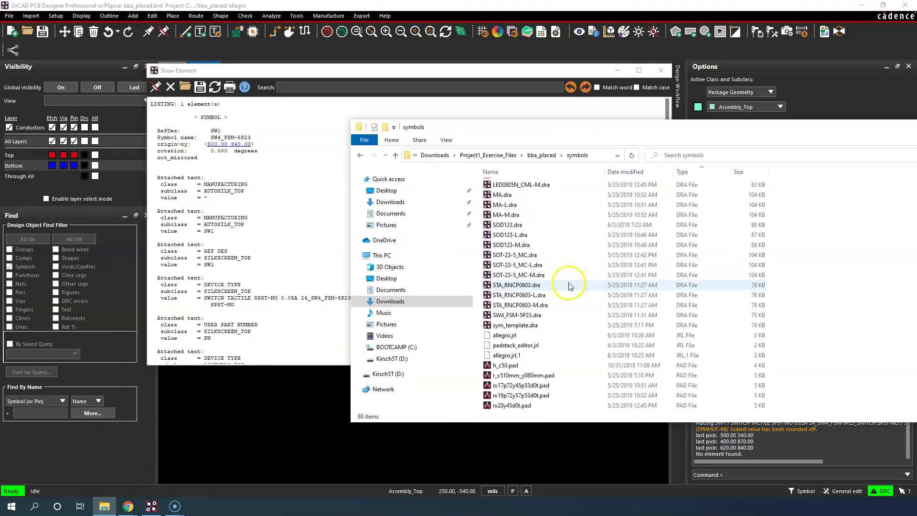
{"action": "left_click", "coordinate": [518, 315]}
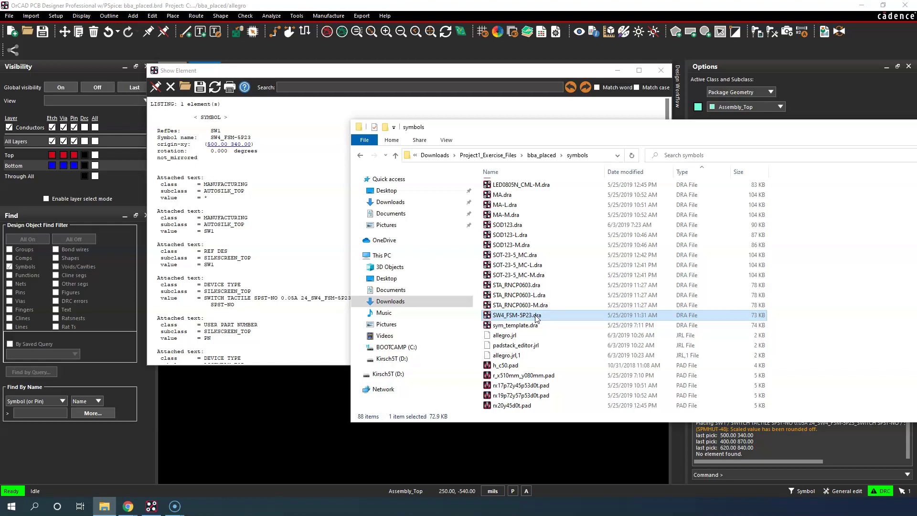
{"action": "scroll", "coordinate": [536, 318], "scroll_direction": "down", "scroll_amount": 1}
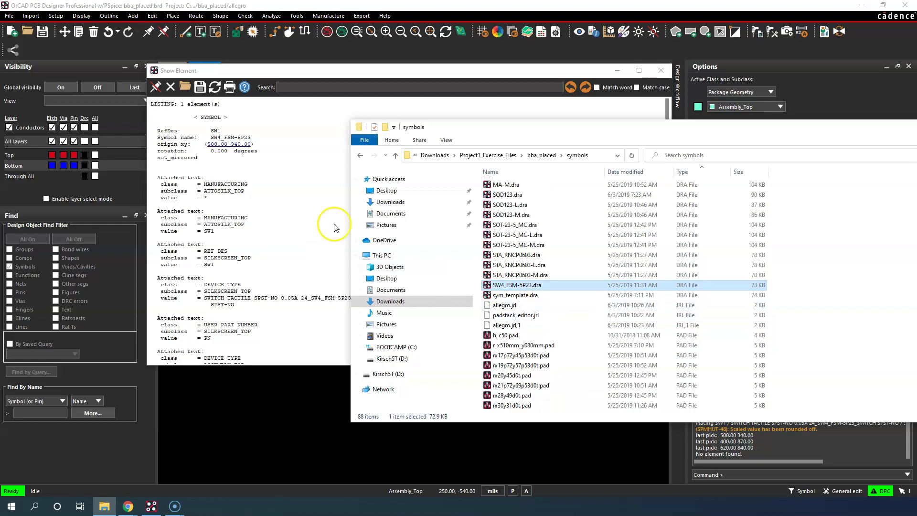
Minimize the Show Element listing and close OrCAD PCB Designer
{"action": "left_click", "coordinate": [618, 70]}
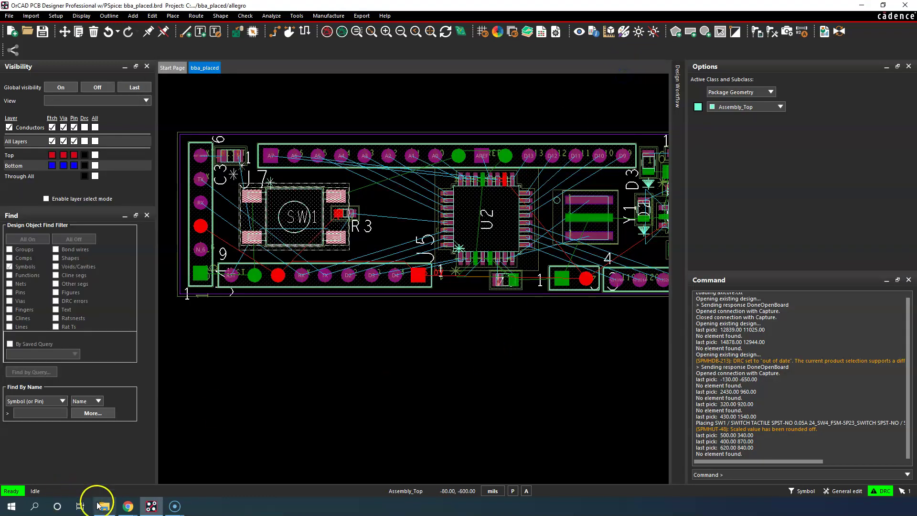
{"action": "left_click", "coordinate": [103, 506]}
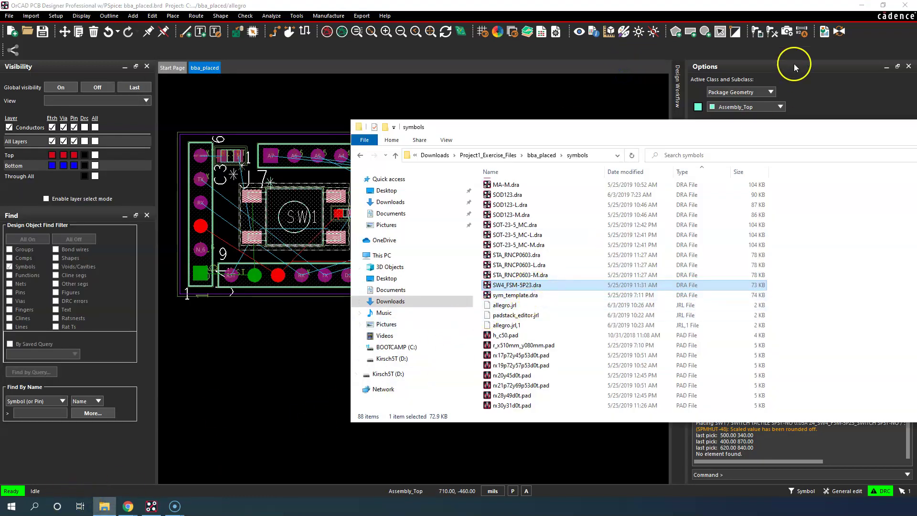
{"action": "left_click", "coordinate": [905, 6]}
Discard board changes and open SW4_FSM-5P23.dra in OrCAD PCB Designer Professional
{"action": "left_click", "coordinate": [480, 265]}
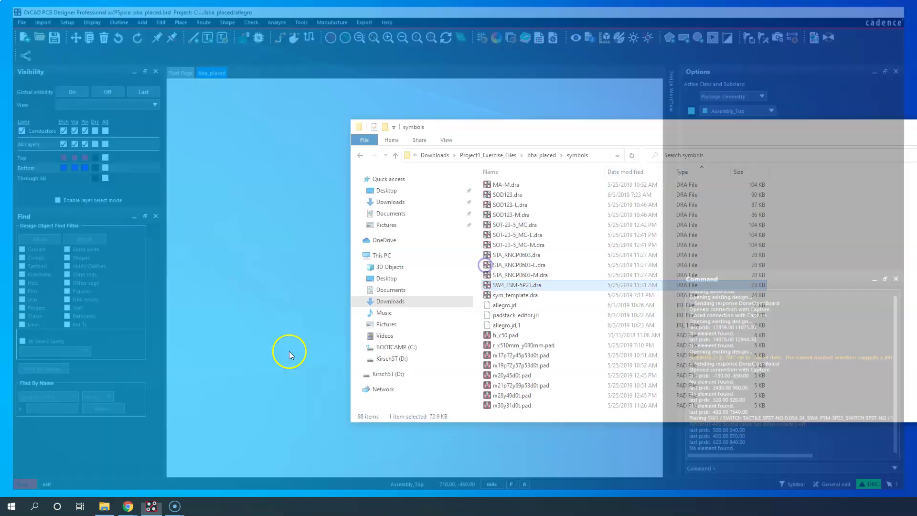
{"action": "double_click", "coordinate": [515, 285]}
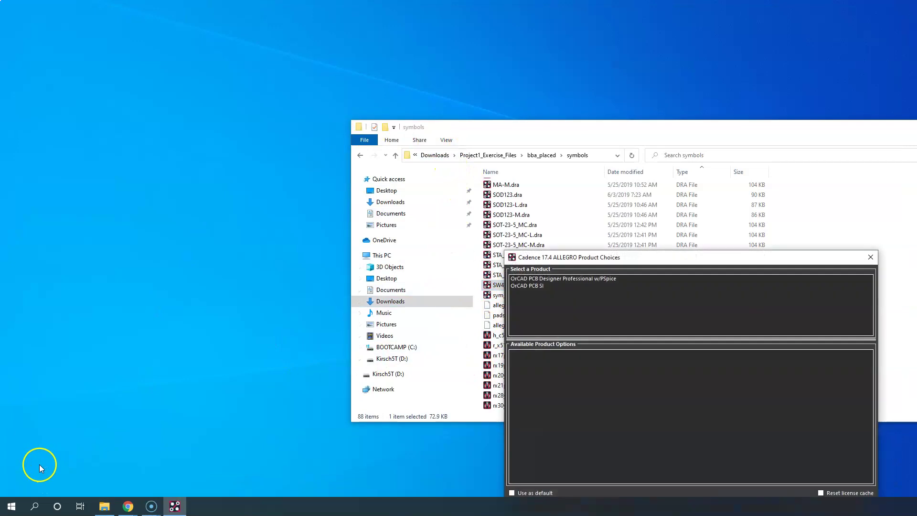
{"action": "double_click", "coordinate": [549, 281]}
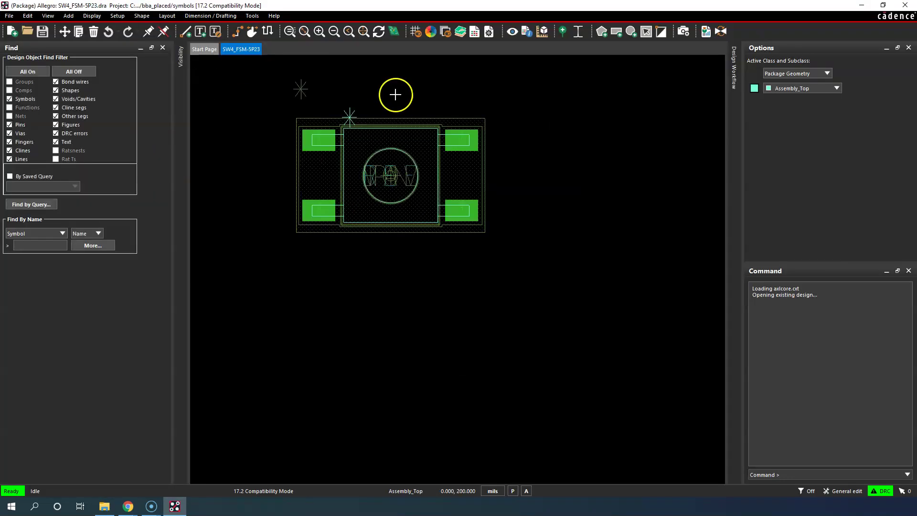
{"action": "scroll", "coordinate": [350, 80], "scroll_direction": "up", "scroll_amount": 1}
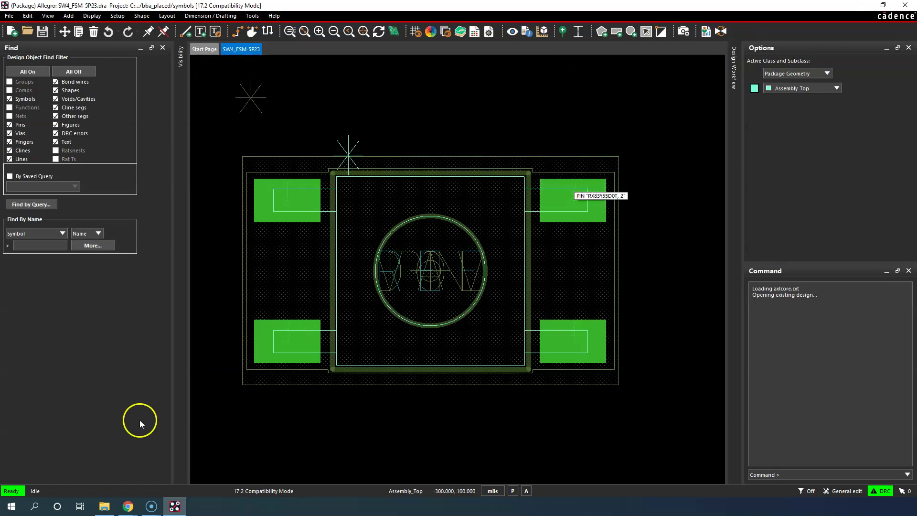
Move the symbols folder window up-left, point out SW4_FSM-5P23.dra, then return to the footprint
{"action": "left_click", "coordinate": [104, 510]}
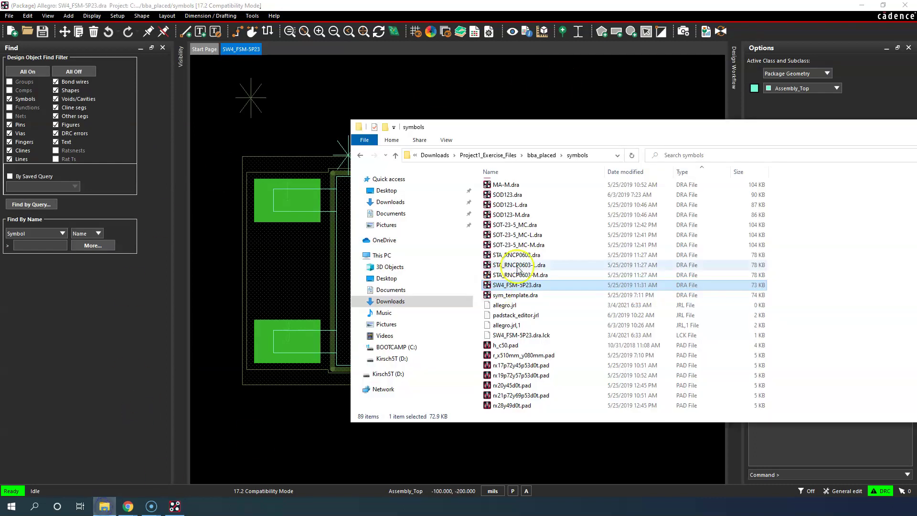
{"action": "left_click", "coordinate": [622, 128]}
{"action": "left_click_drag", "start_coordinate": [622, 128], "coordinate": [553, 101]}
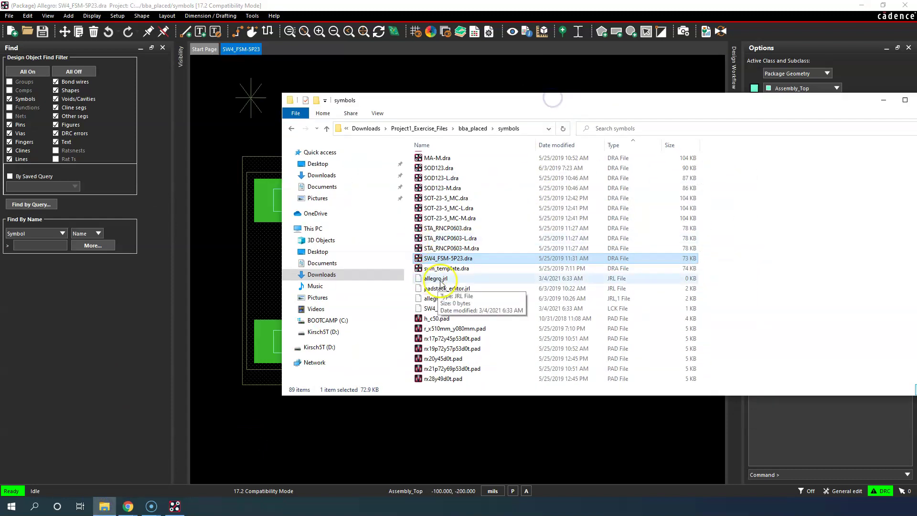
{"action": "left_click", "coordinate": [456, 260]}
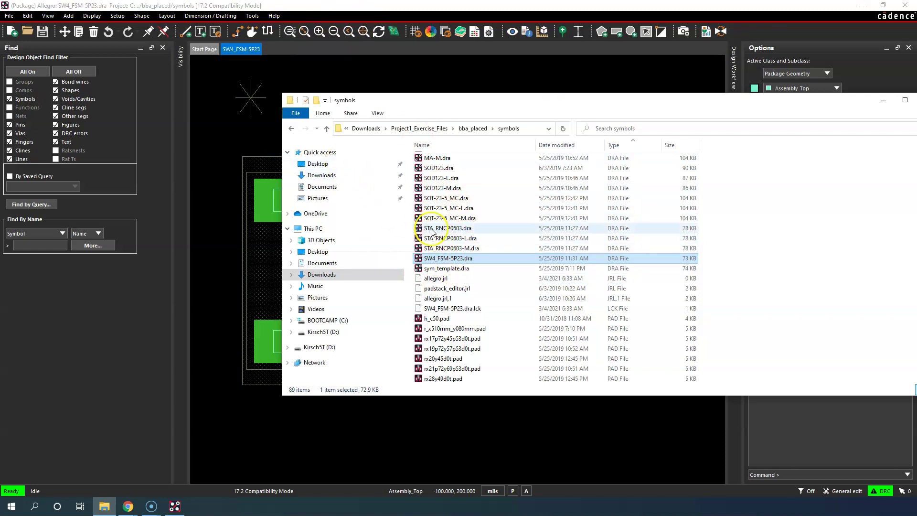
{"action": "left_click", "coordinate": [231, 106]}
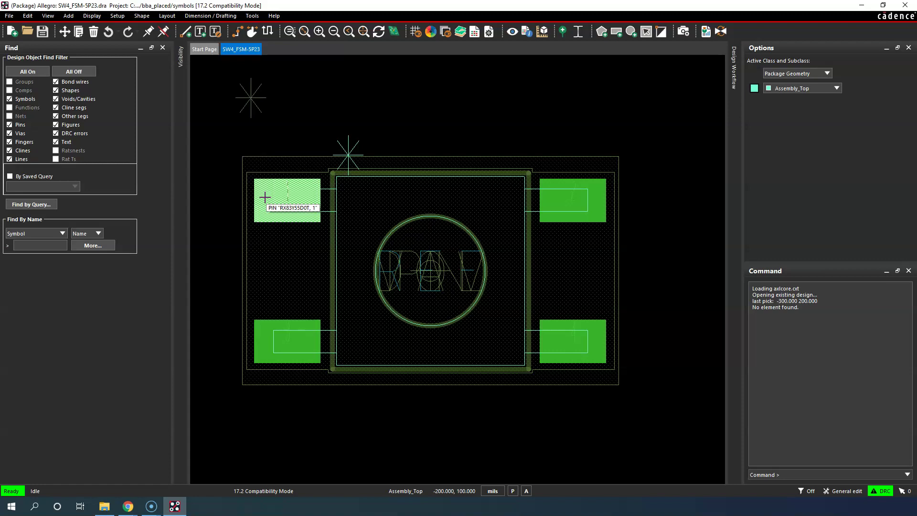
{"action": "left_click", "coordinate": [285, 182]}
{"action": "left_click", "coordinate": [311, 214]}
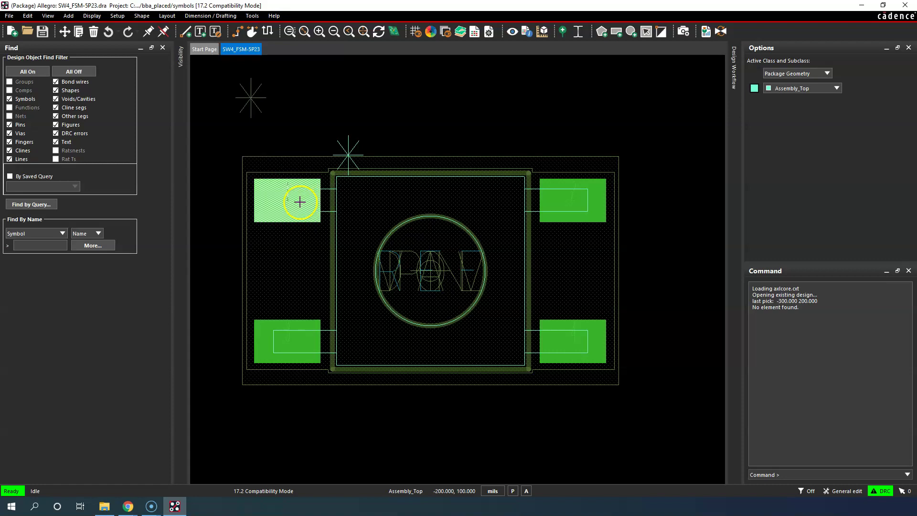
{"action": "left_click", "coordinate": [363, 88]}
{"action": "left_click", "coordinate": [394, 32]}
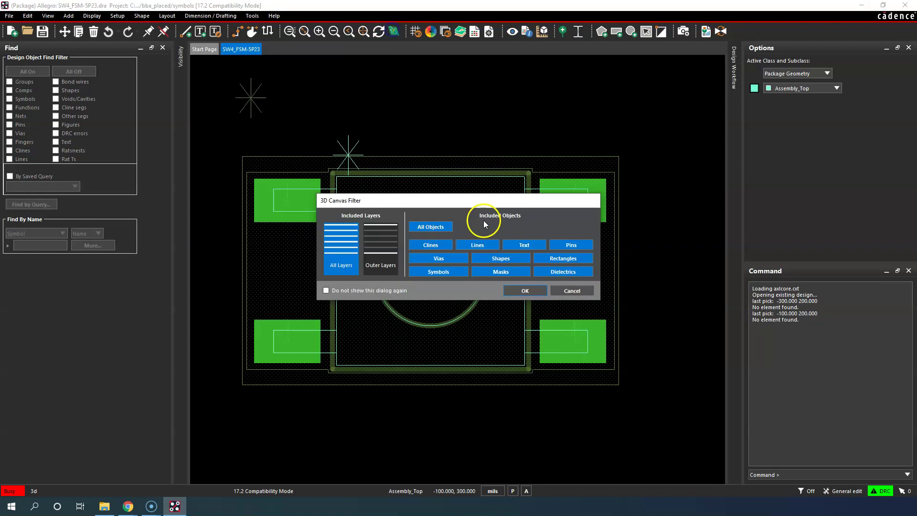
{"action": "left_click", "coordinate": [525, 290]}
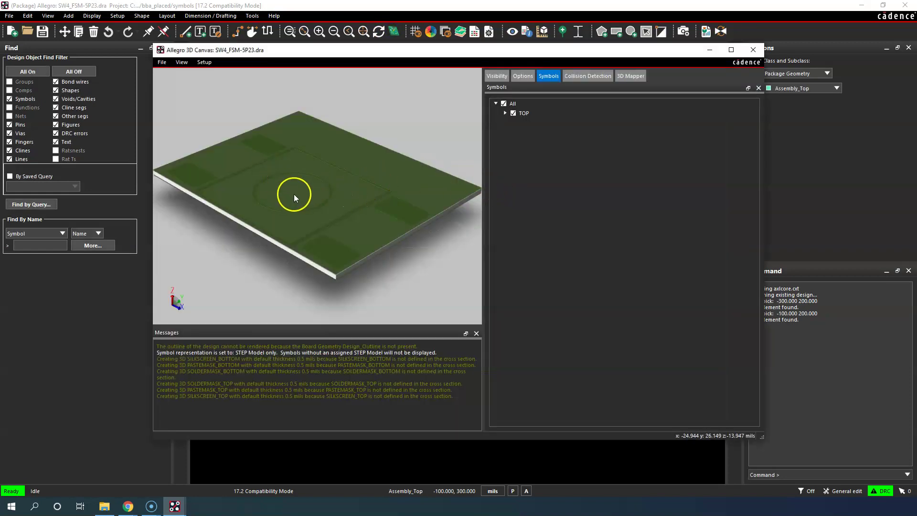
{"action": "left_click_drag", "start_coordinate": [295, 194], "coordinate": [305, 221]}
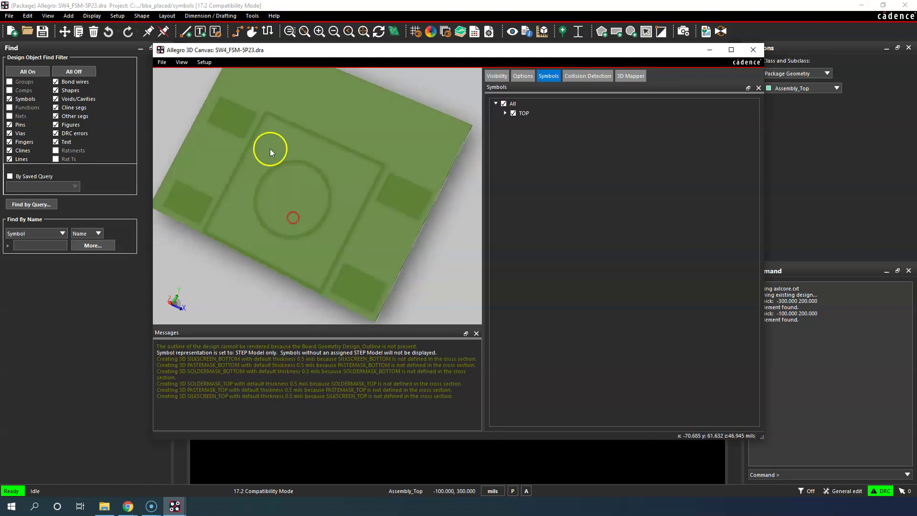
{"action": "left_click", "coordinate": [241, 121]}
{"action": "left_click", "coordinate": [753, 50]}
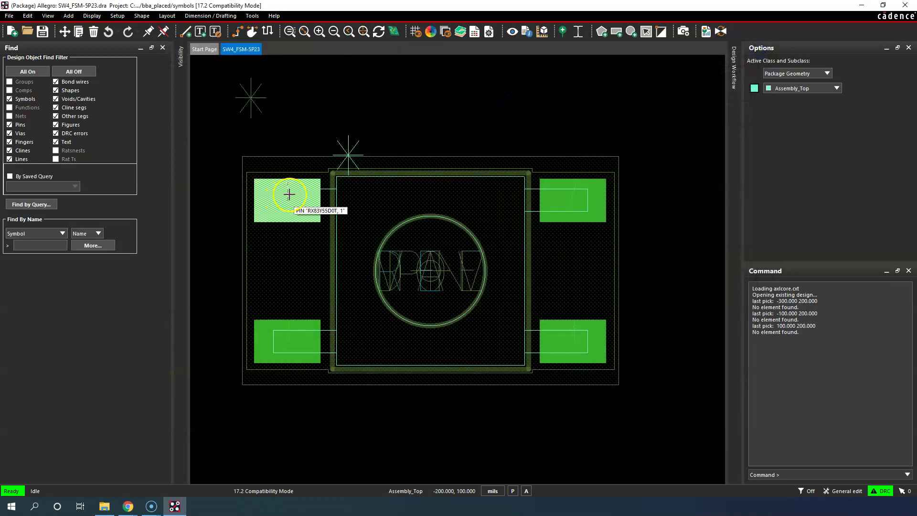
{"action": "left_click", "coordinate": [277, 183]}
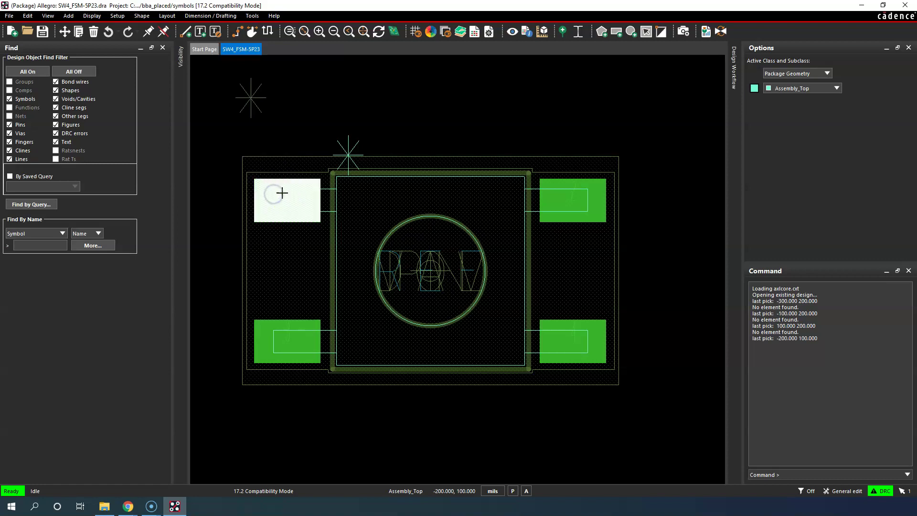
{"action": "left_click", "coordinate": [370, 82]}
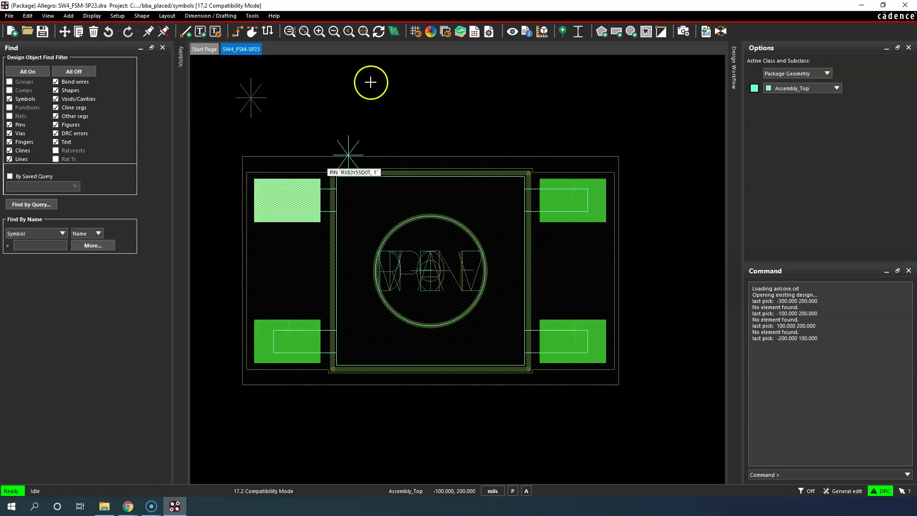
{"action": "left_click", "coordinate": [105, 505]}
Move the symbols folder window down-right and return to the footprint
{"action": "scroll", "coordinate": [501, 282], "scroll_direction": "down", "scroll_amount": 5}
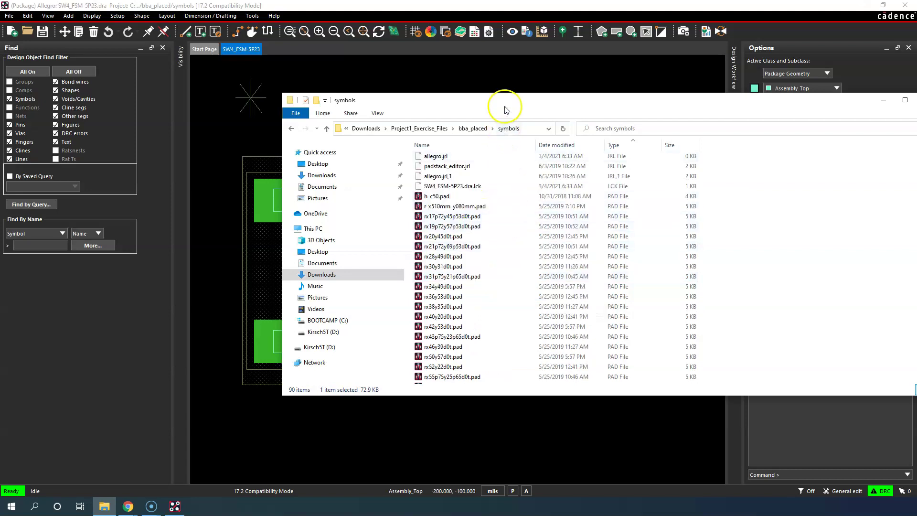
{"action": "left_click_drag", "start_coordinate": [502, 101], "coordinate": [566, 219]}
{"action": "scroll", "coordinate": [557, 280], "scroll_direction": "up", "scroll_amount": 1}
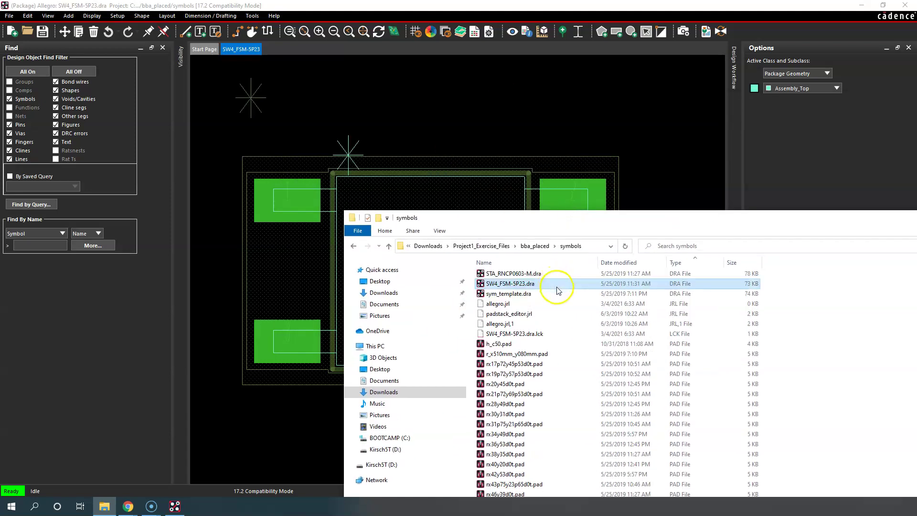
{"action": "left_click", "coordinate": [340, 115]}
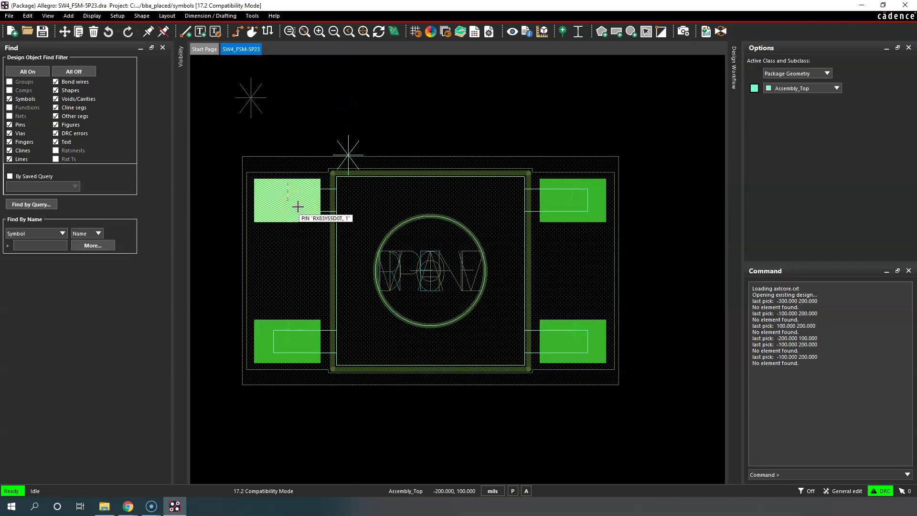
In the symbols folder, select the rx83y55d0t.pad padstack file
{"action": "left_click", "coordinate": [104, 505]}
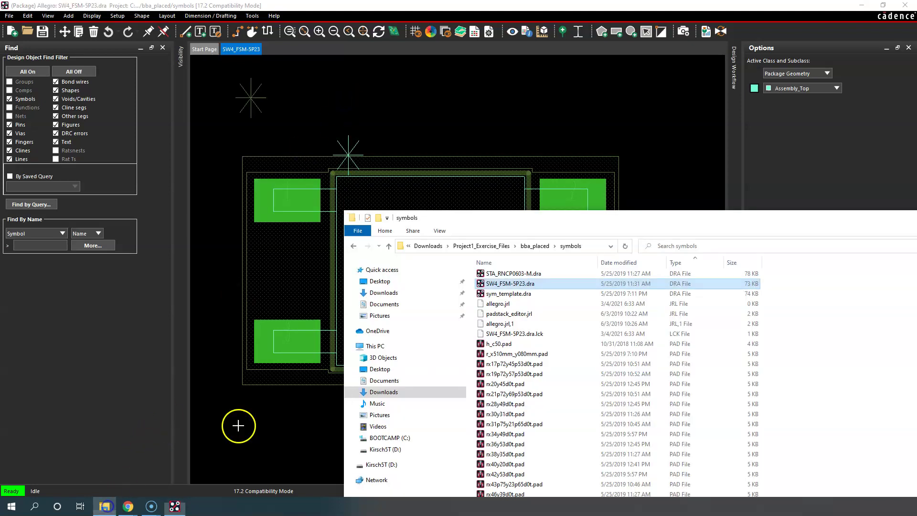
{"action": "left_click_drag", "start_coordinate": [632, 217], "coordinate": [555, 115]}
{"action": "scroll", "coordinate": [437, 287], "scroll_direction": "down", "scroll_amount": 3}
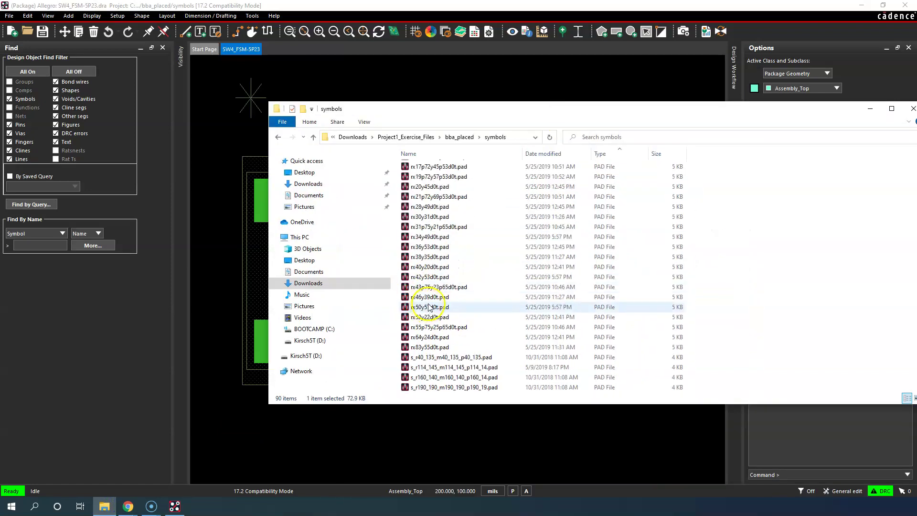
{"action": "left_click", "coordinate": [437, 347]}
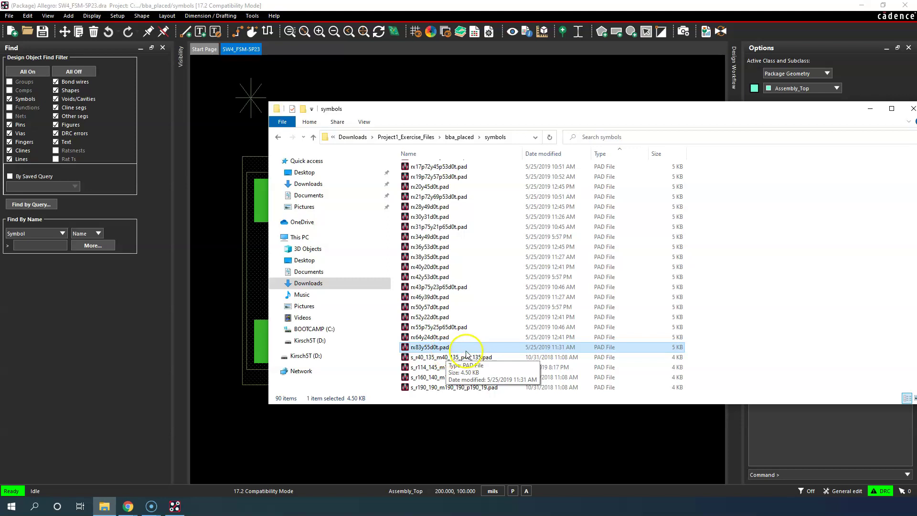
{"action": "scroll", "coordinate": [497, 282], "scroll_direction": "up", "scroll_amount": 6}
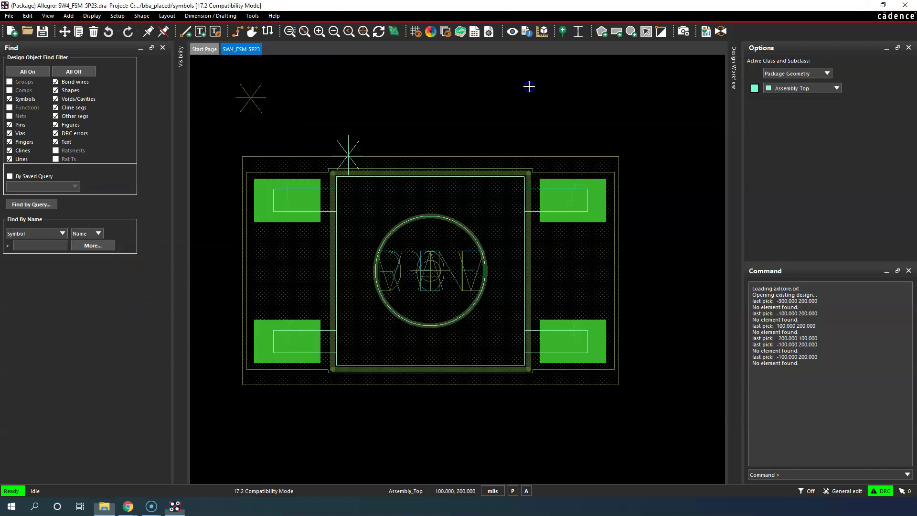
{"action": "left_click", "coordinate": [522, 96]}
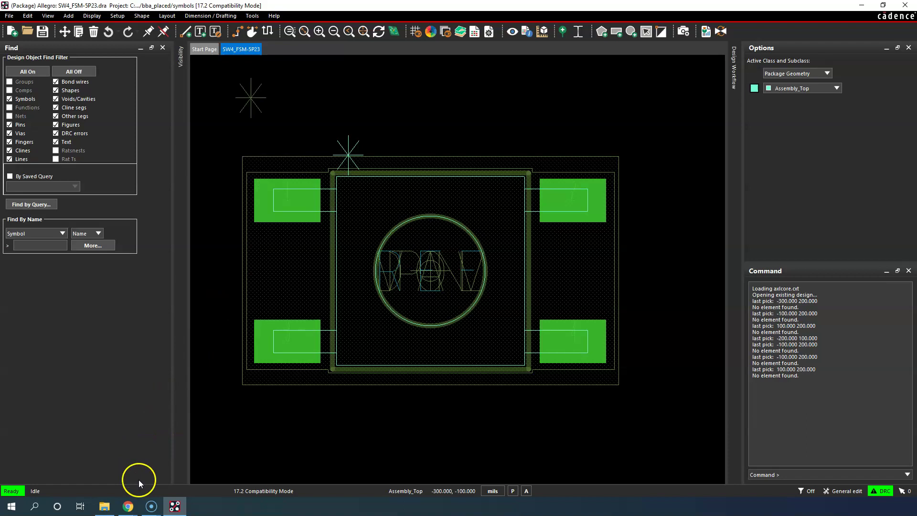
Scroll through the symbols folder once more, then go back to the footprint
{"action": "left_click", "coordinate": [104, 501]}
{"action": "scroll", "coordinate": [484, 213], "scroll_direction": "down", "scroll_amount": 3}
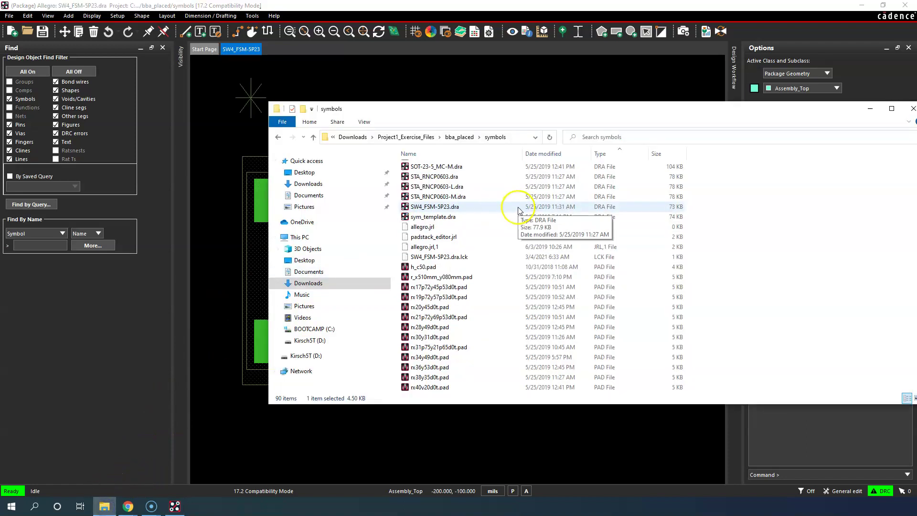
{"action": "scroll", "coordinate": [478, 238], "scroll_direction": "down", "scroll_amount": 1}
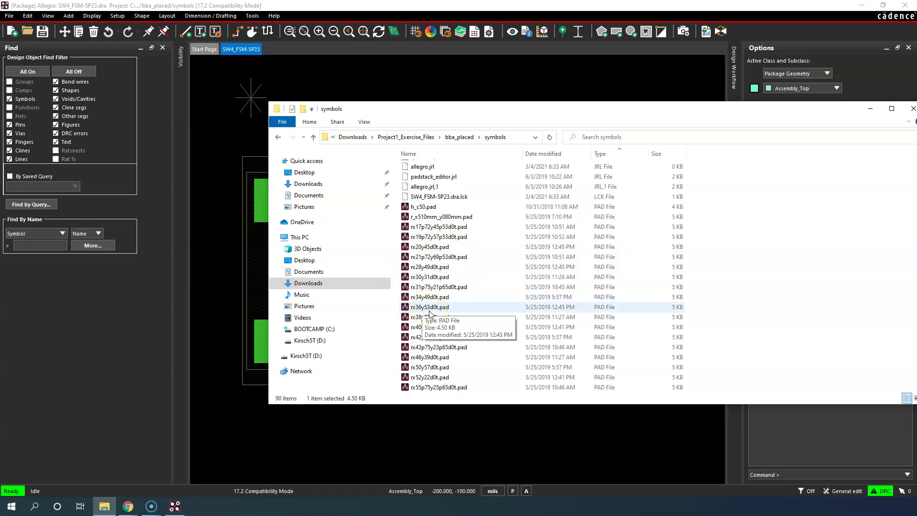
{"action": "left_click", "coordinate": [335, 70]}
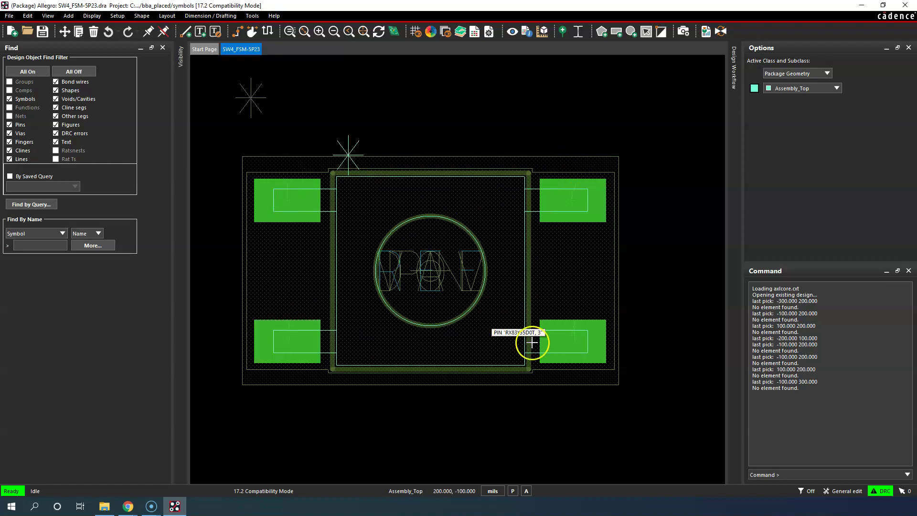
Create Symbol as SW4_FSM-5P23.psm, replacing the existing file
{"action": "left_click", "coordinate": [17, 18]}
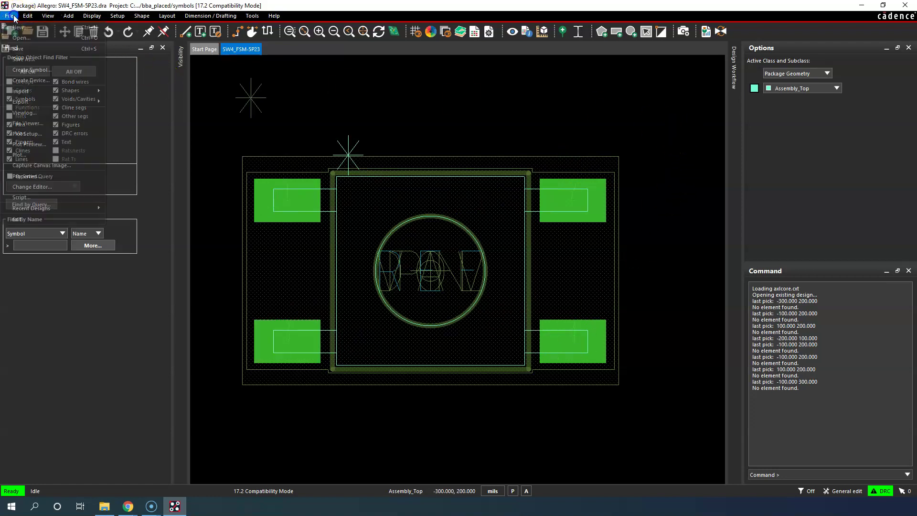
{"action": "left_click", "coordinate": [61, 70]}
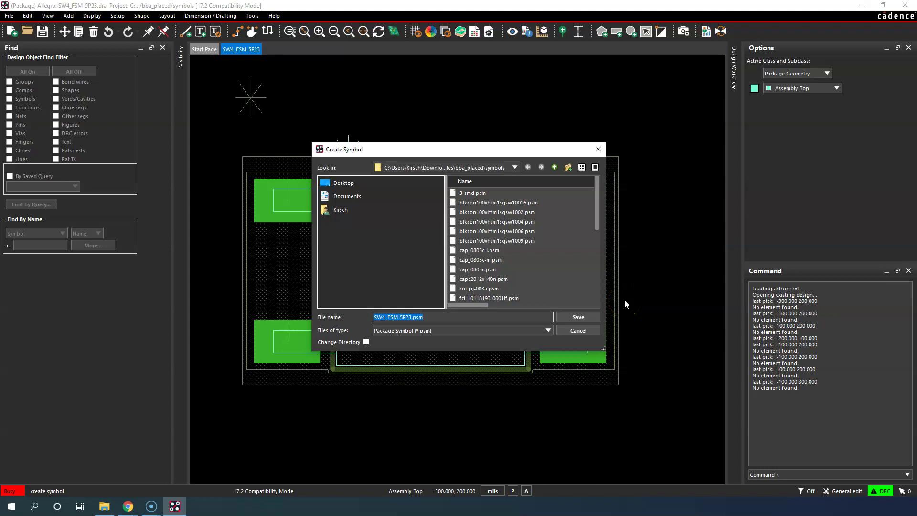
{"action": "left_click", "coordinate": [574, 316]}
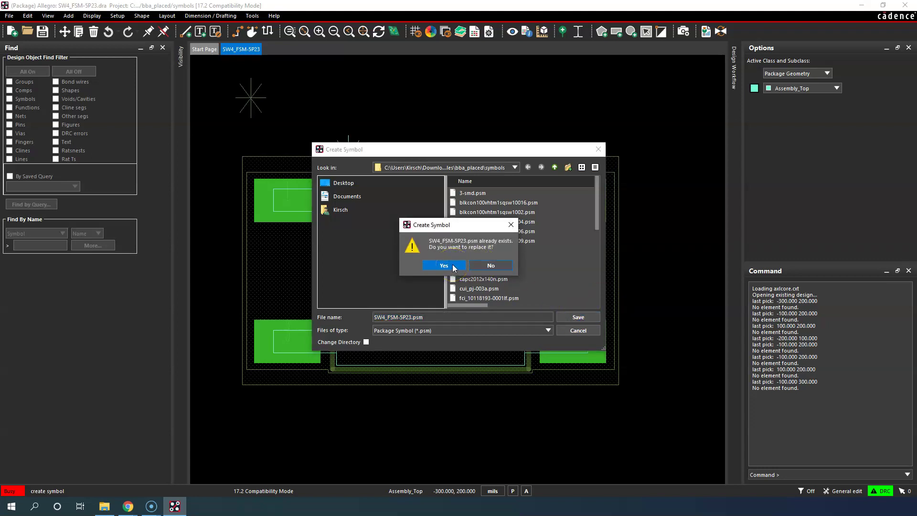
{"action": "left_click", "coordinate": [411, 334]}
{"action": "left_click", "coordinate": [449, 266]}
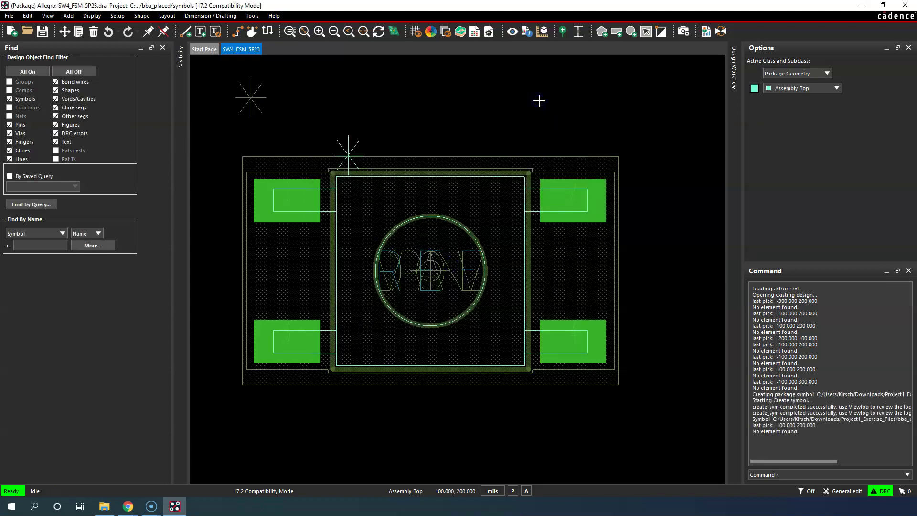
{"action": "left_click", "coordinate": [103, 505]}
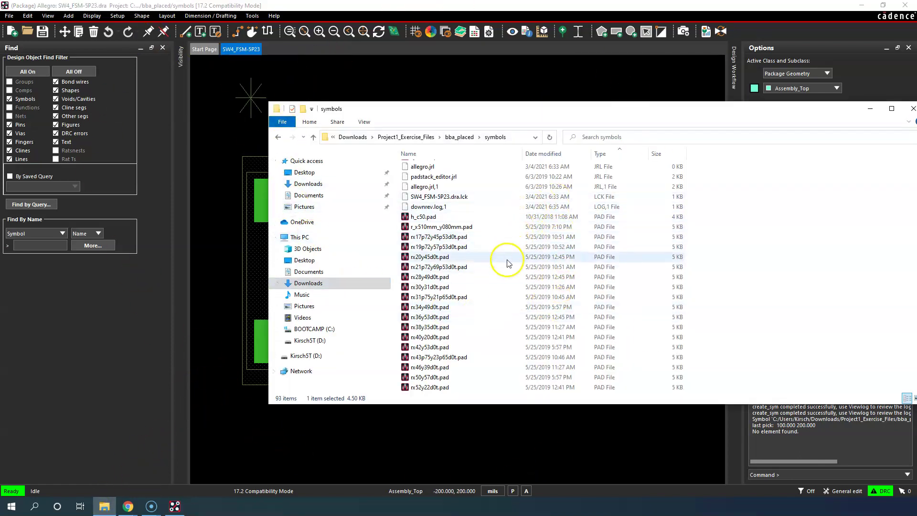
{"action": "scroll", "coordinate": [507, 263], "scroll_direction": "down", "scroll_amount": 3}
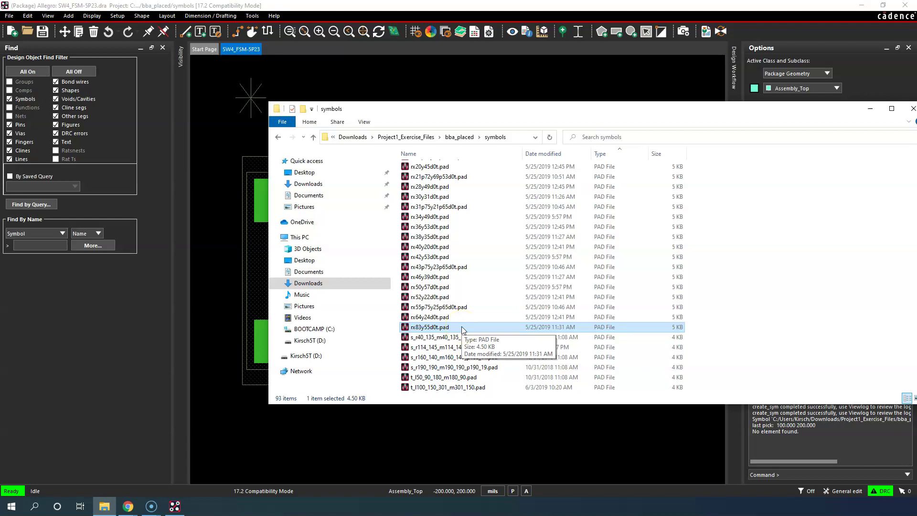
{"action": "scroll", "coordinate": [463, 328], "scroll_direction": "up", "scroll_amount": 10}
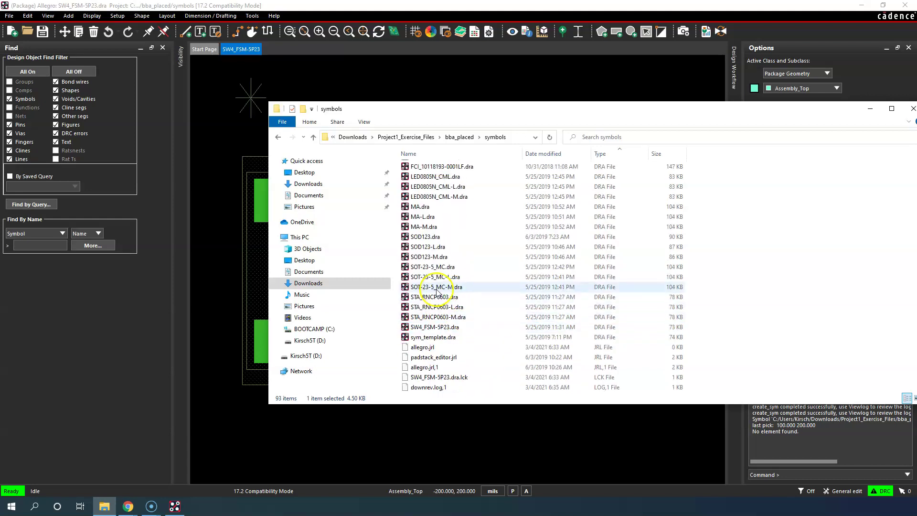
{"action": "scroll", "coordinate": [440, 288], "scroll_direction": "down", "scroll_amount": 10}
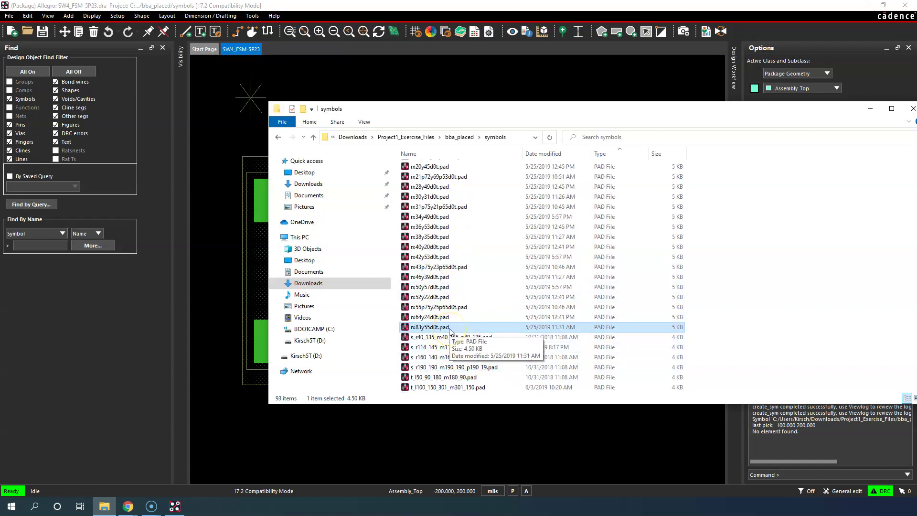
{"action": "left_click", "coordinate": [228, 148]}
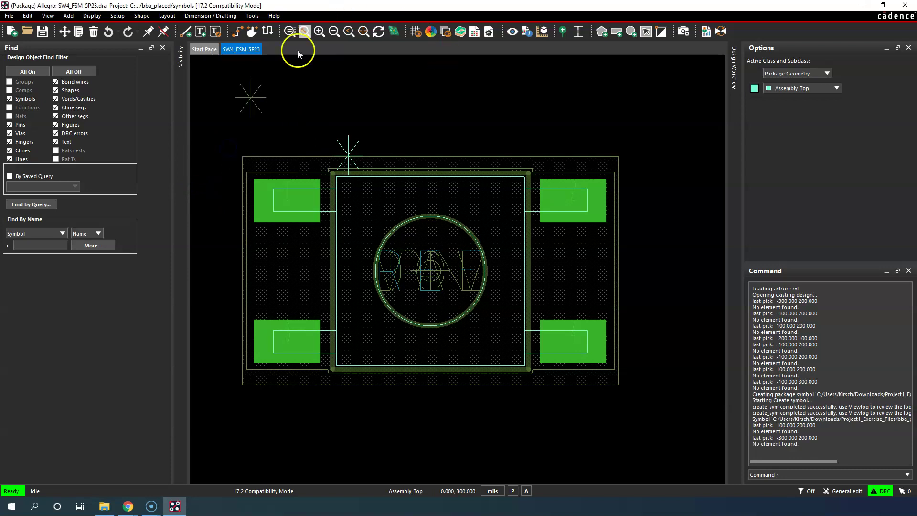
{"action": "left_click", "coordinate": [617, 123]}
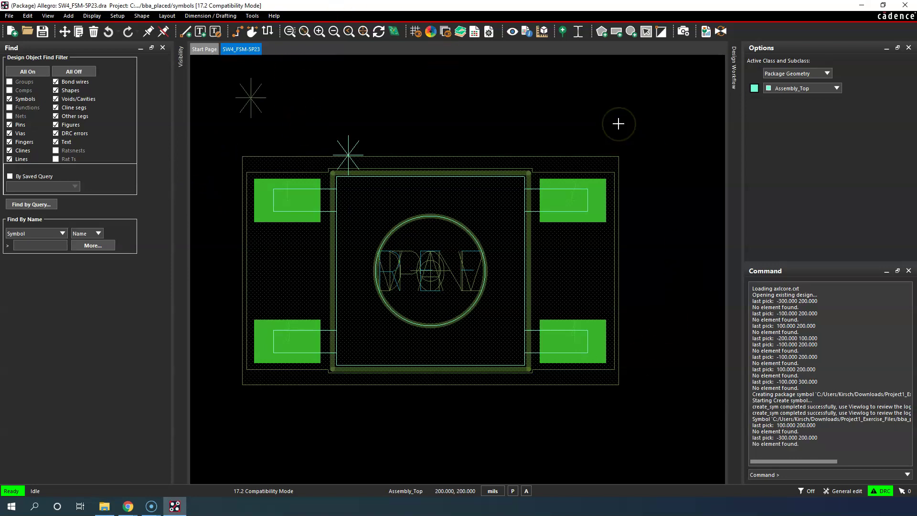
{"action": "left_click", "coordinate": [607, 118]}
{"action": "left_click", "coordinate": [580, 122]}
{"action": "left_click", "coordinate": [498, 121]}
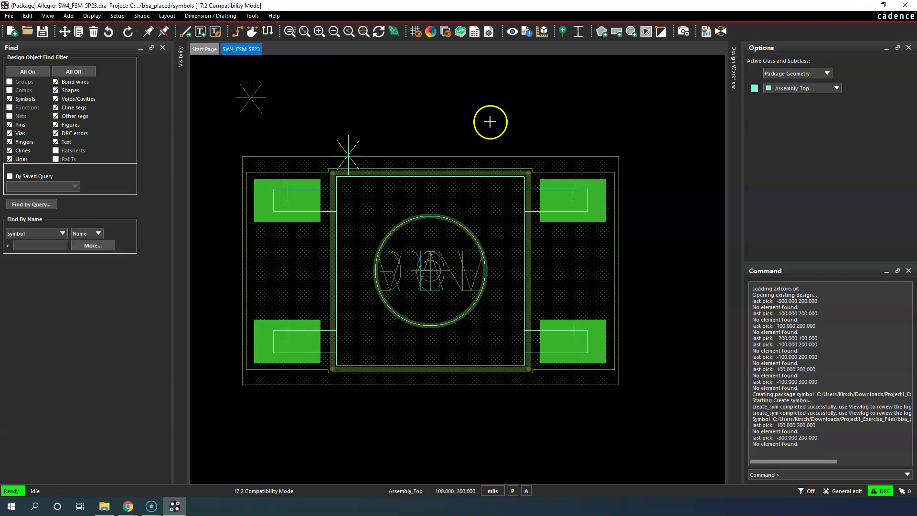
{"action": "left_click", "coordinate": [390, 86]}
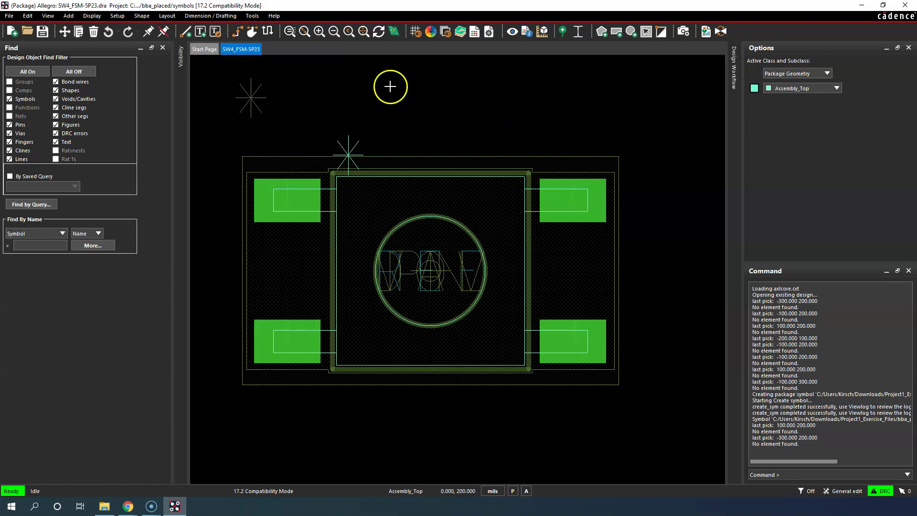
{"action": "left_click", "coordinate": [105, 508]}
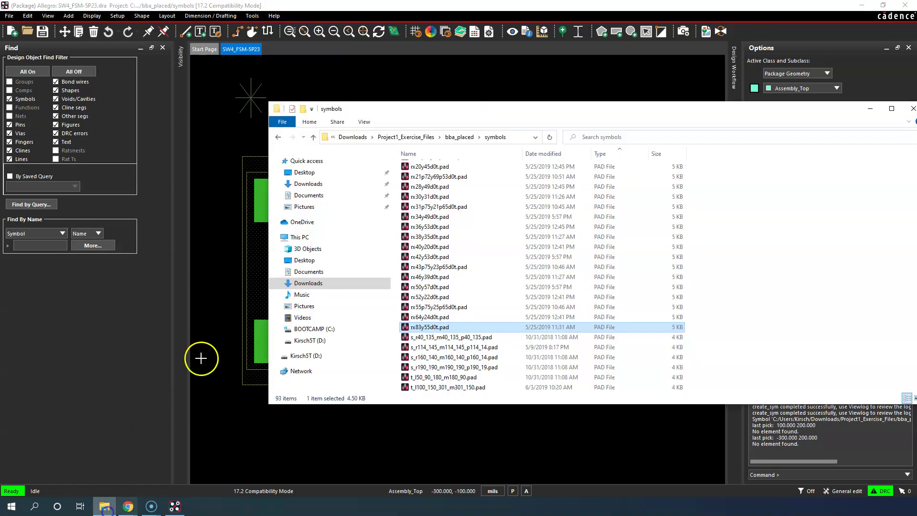
{"action": "left_click", "coordinate": [496, 138]}
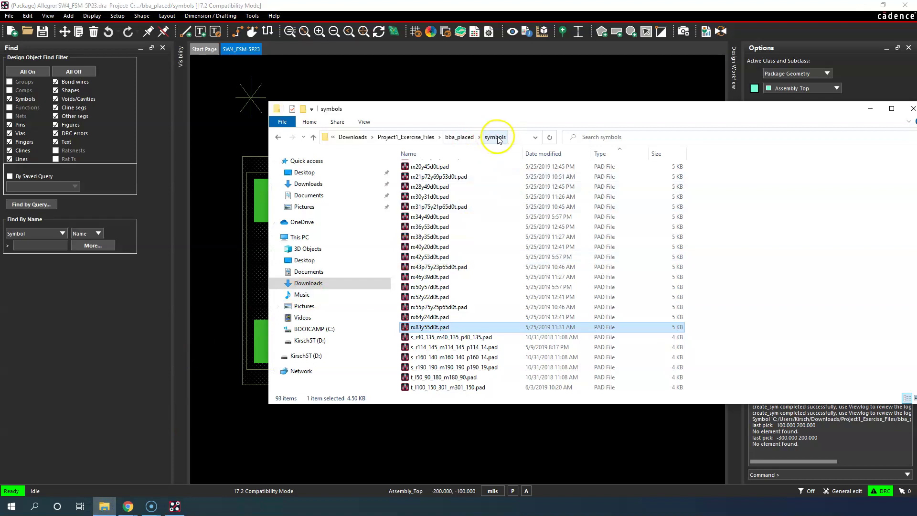
{"action": "left_click", "coordinate": [524, 72]}
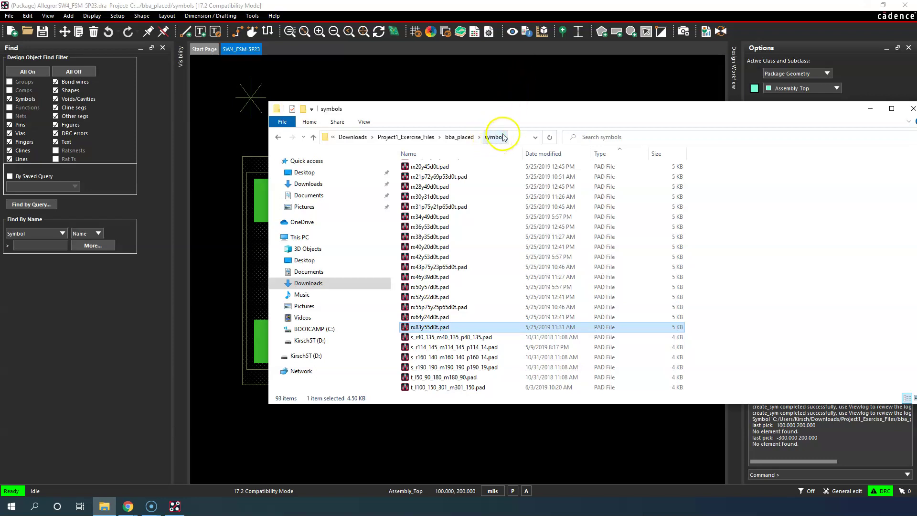
Check a pad's padstack name, glance at the symbols folder, then re-maximize the footprint window
{"action": "left_click", "coordinate": [480, 83]}
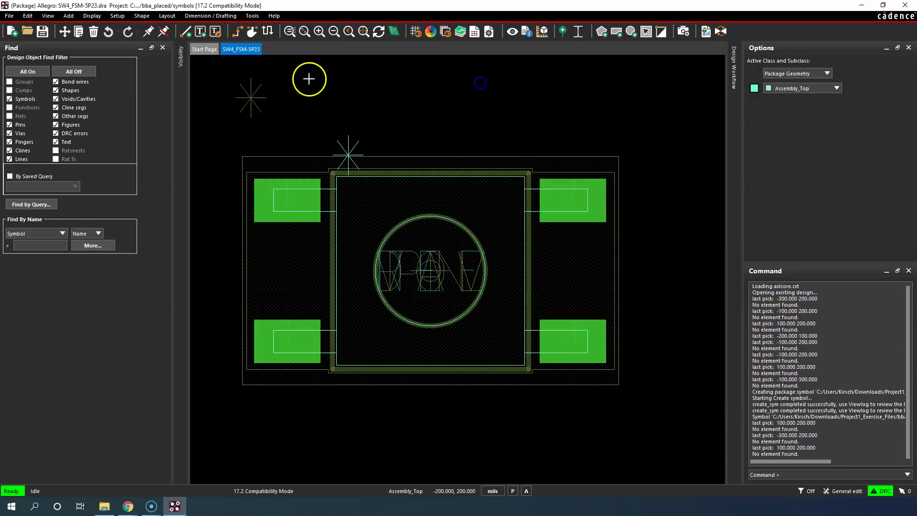
{"action": "left_click", "coordinate": [308, 78]}
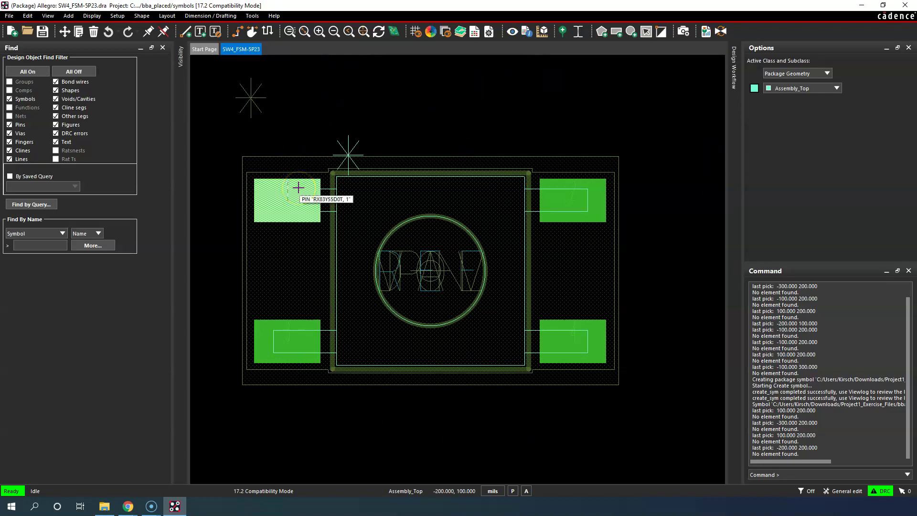
{"action": "left_click", "coordinate": [106, 499]}
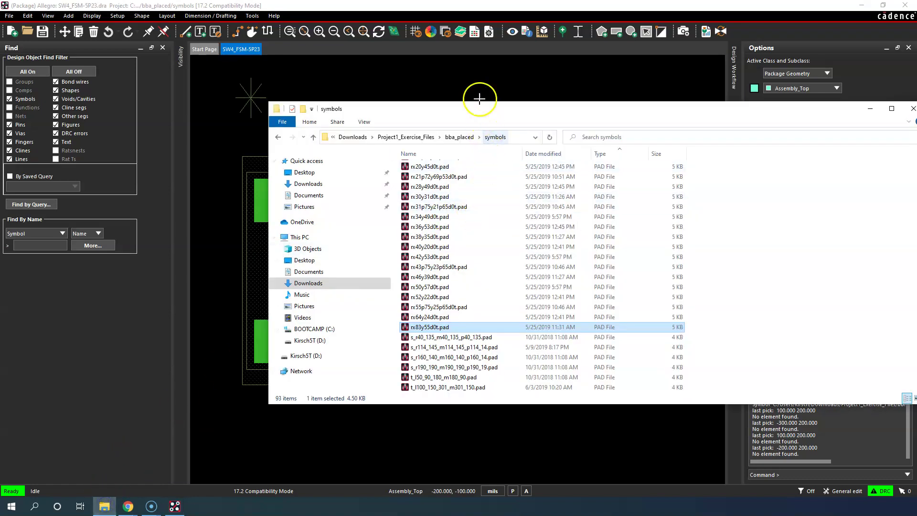
{"action": "left_click", "coordinate": [376, 79]}
{"action": "double_click", "coordinate": [248, 6]}
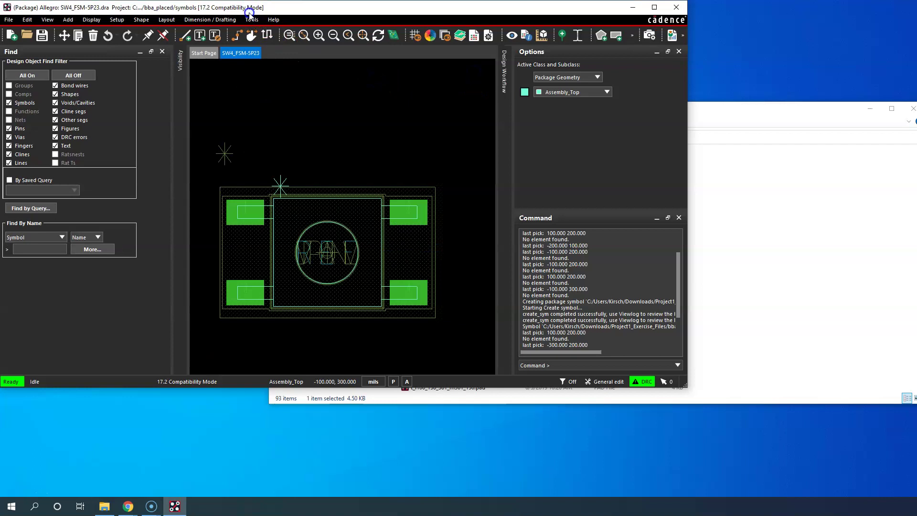
{"action": "double_click", "coordinate": [253, 5]}
Use Modify Design Padstack on RX83Y55D0T via a footprint pad and open it for editing
{"action": "left_click", "coordinate": [252, 15]}
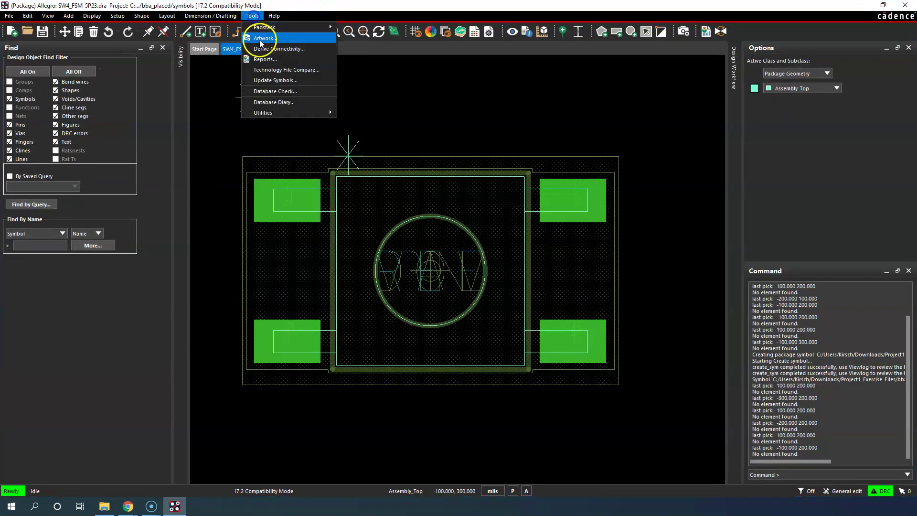
{"action": "mouse_move", "coordinate": [248, 27]}
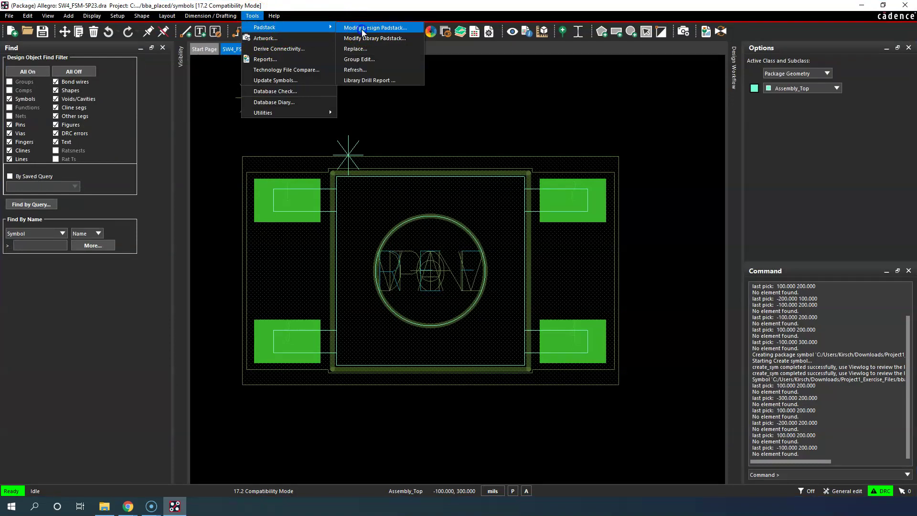
{"action": "left_click", "coordinate": [362, 30]}
{"action": "left_click", "coordinate": [752, 89]}
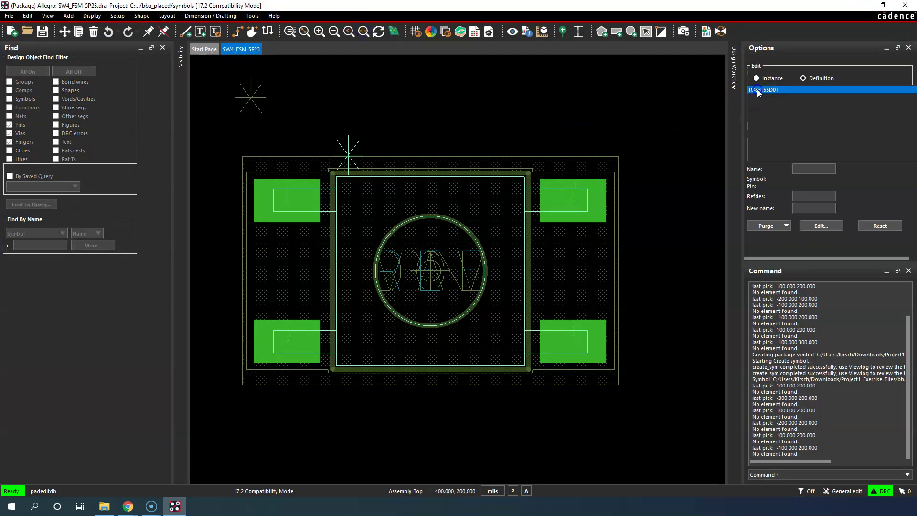
{"action": "left_click", "coordinate": [598, 194]}
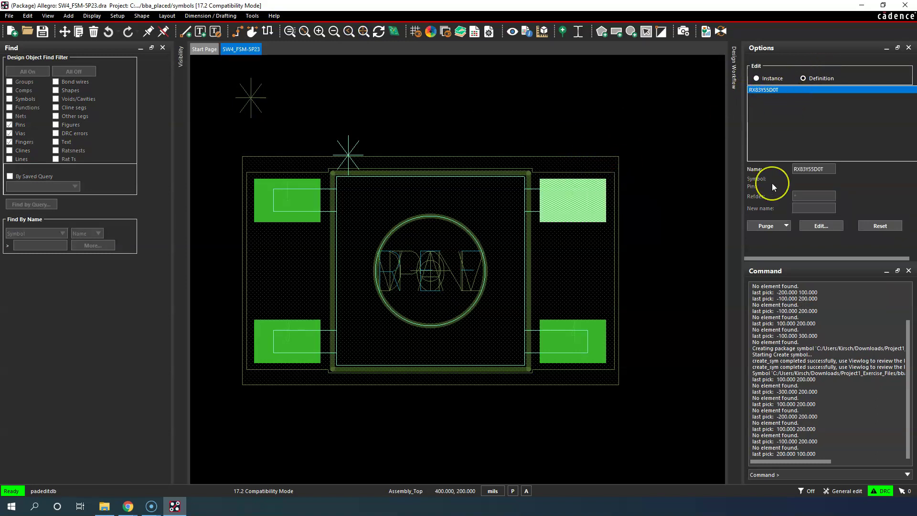
{"action": "left_click", "coordinate": [828, 226]}
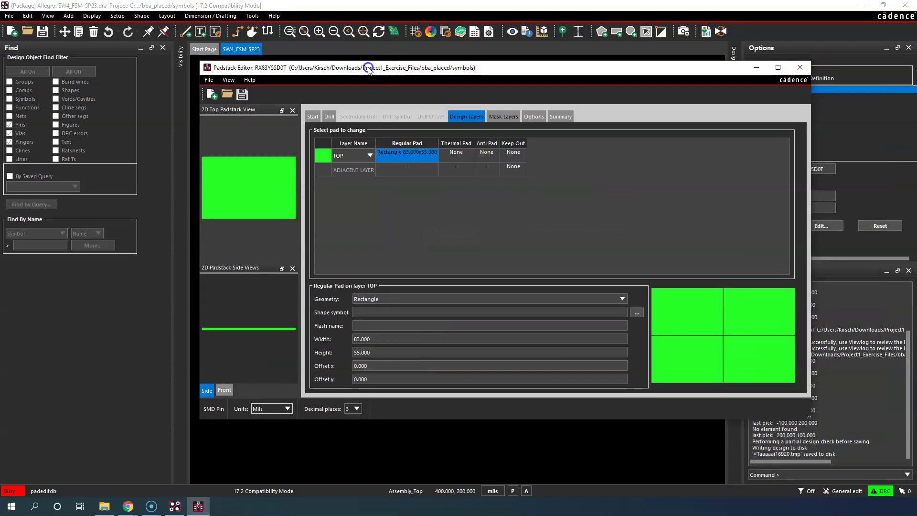
Save the RX83Y55D0T padstack into bba_placed/symbols, overwriting the existing pad file
{"action": "left_click", "coordinate": [428, 110]}
{"action": "left_click", "coordinate": [564, 209]}
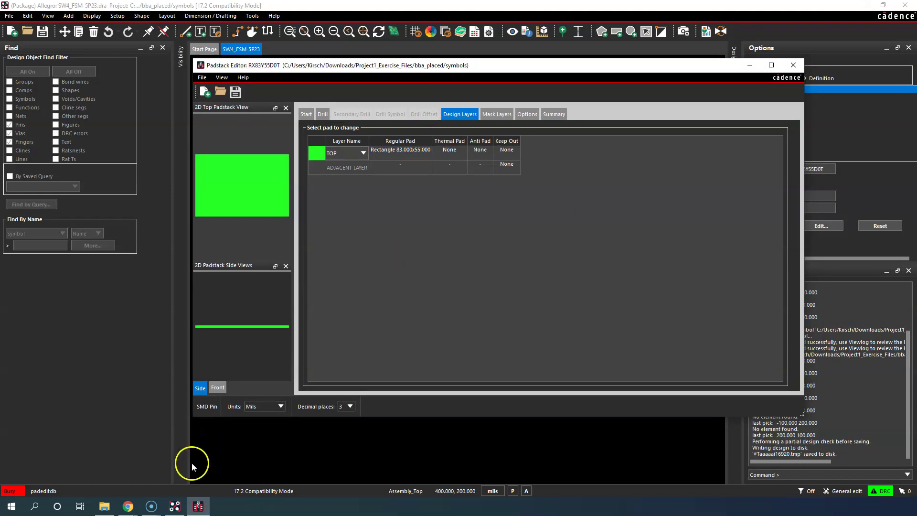
{"action": "left_click", "coordinate": [207, 80]}
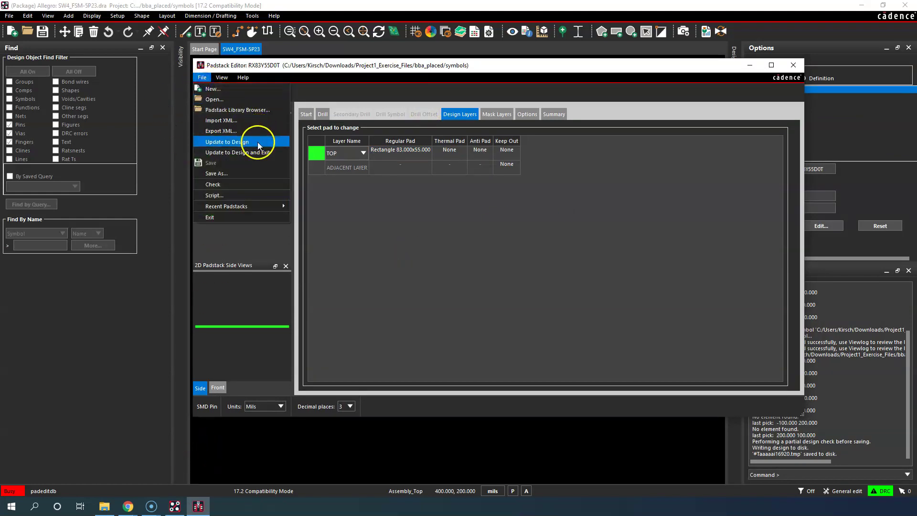
{"action": "left_click", "coordinate": [246, 176]}
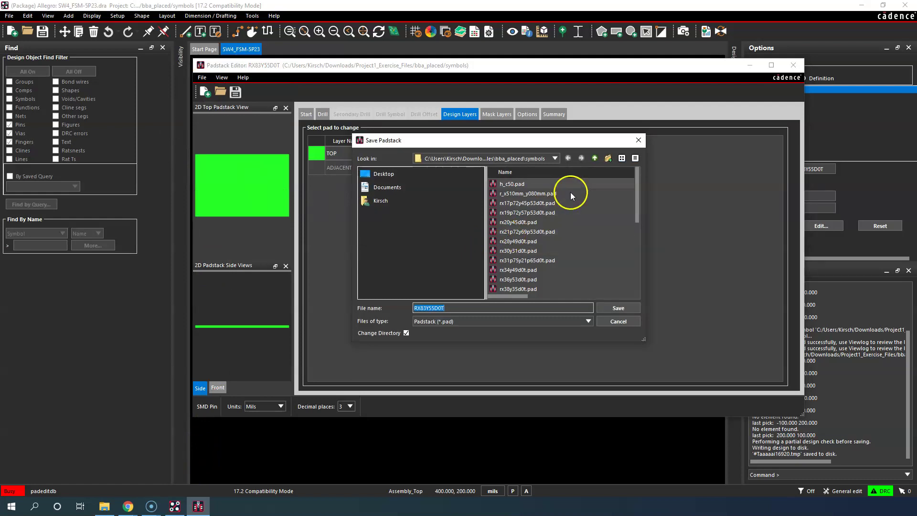
{"action": "left_click", "coordinate": [557, 153]}
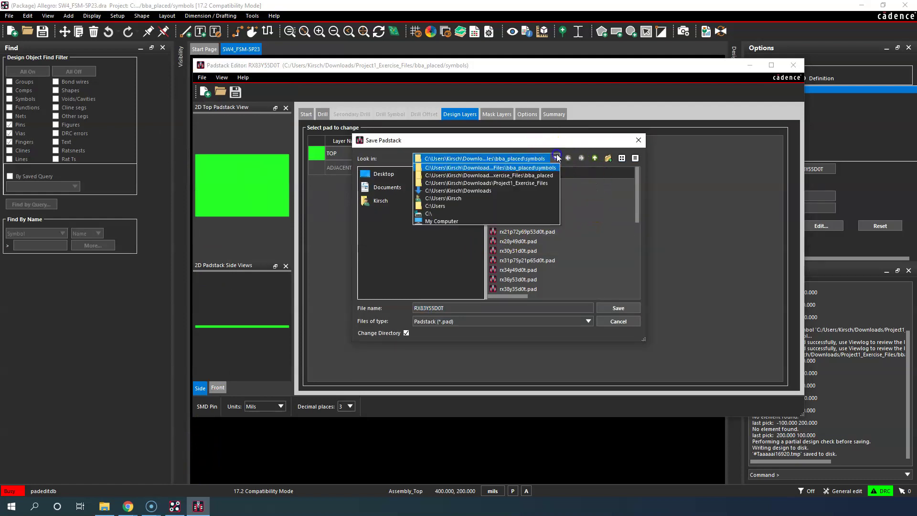
{"action": "left_click", "coordinate": [557, 153]}
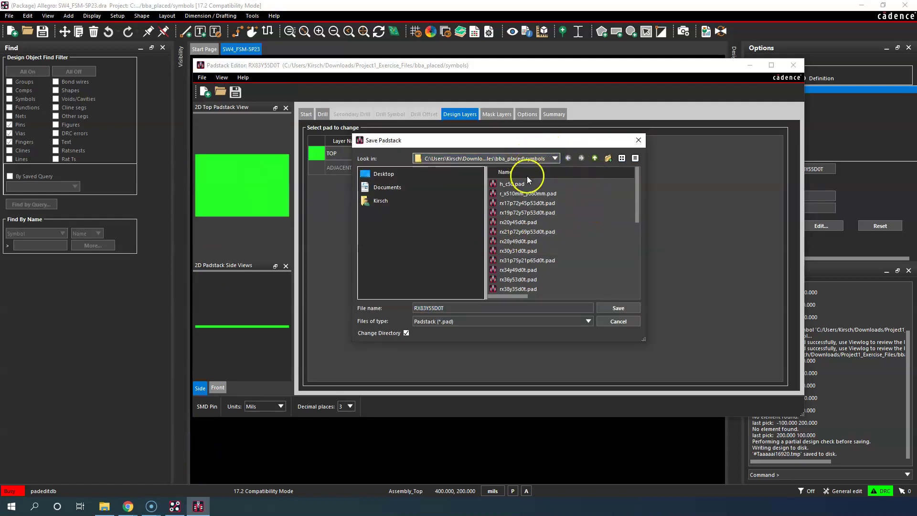
{"action": "scroll", "coordinate": [603, 264], "scroll_direction": "down", "scroll_amount": 2}
{"action": "scroll", "coordinate": [604, 264], "scroll_direction": "down", "scroll_amount": 2}
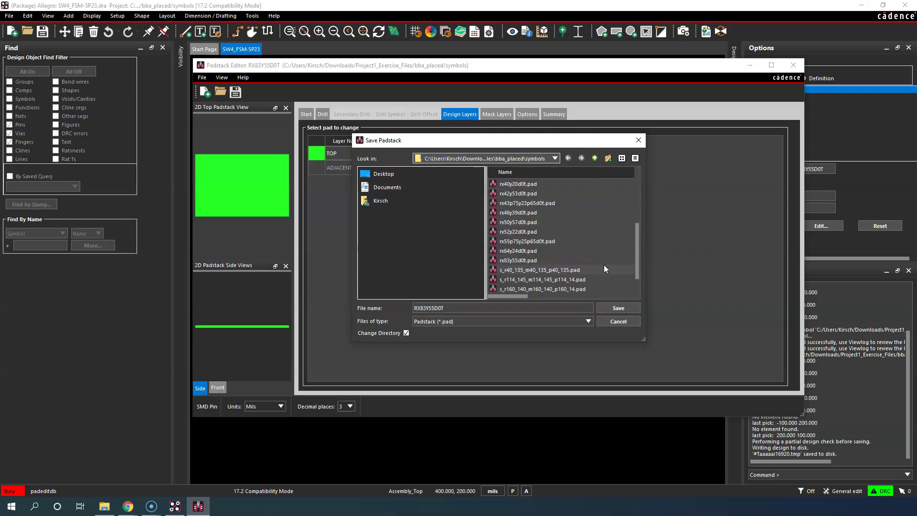
{"action": "left_click", "coordinate": [611, 309]}
{"action": "left_click", "coordinate": [506, 260]}
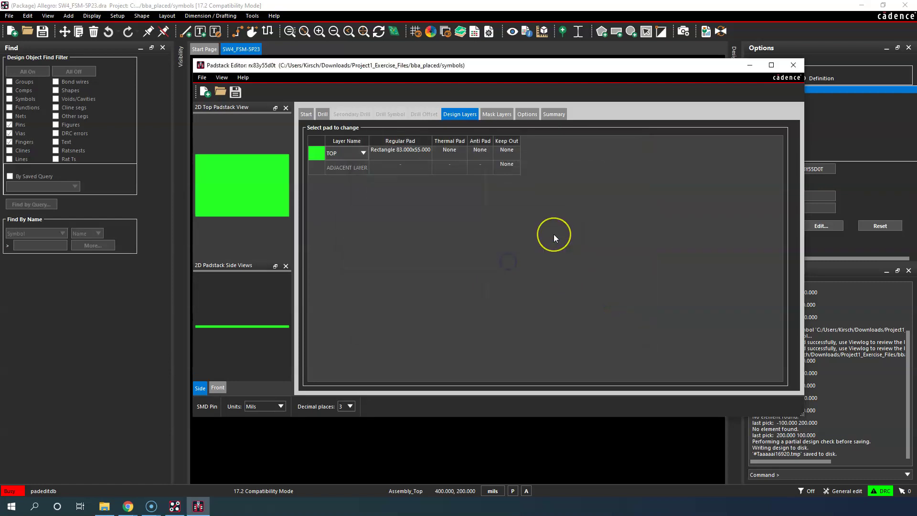
{"action": "left_click", "coordinate": [202, 78]}
Push the updated pad stack into the SW4_FSM-5P23 footprint and finish the padstack modify command
{"action": "left_click", "coordinate": [237, 152]}
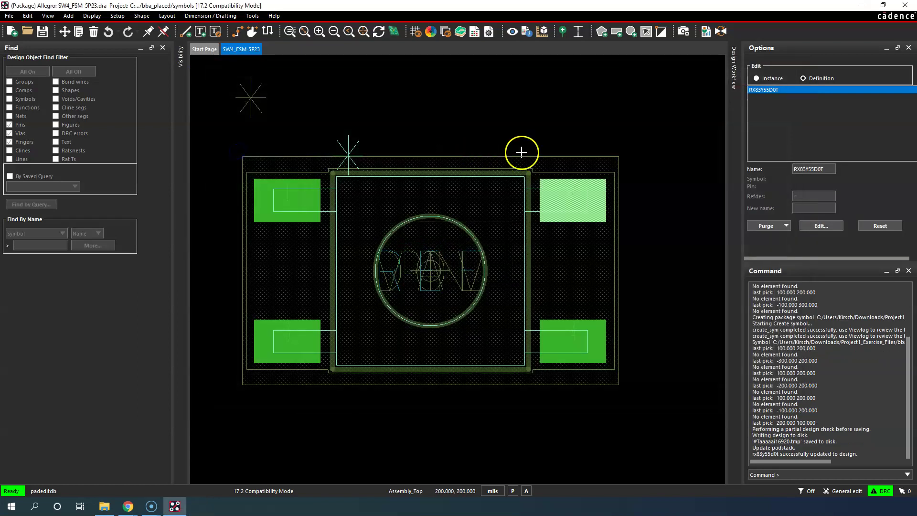
{"action": "right_click", "coordinate": [654, 102]}
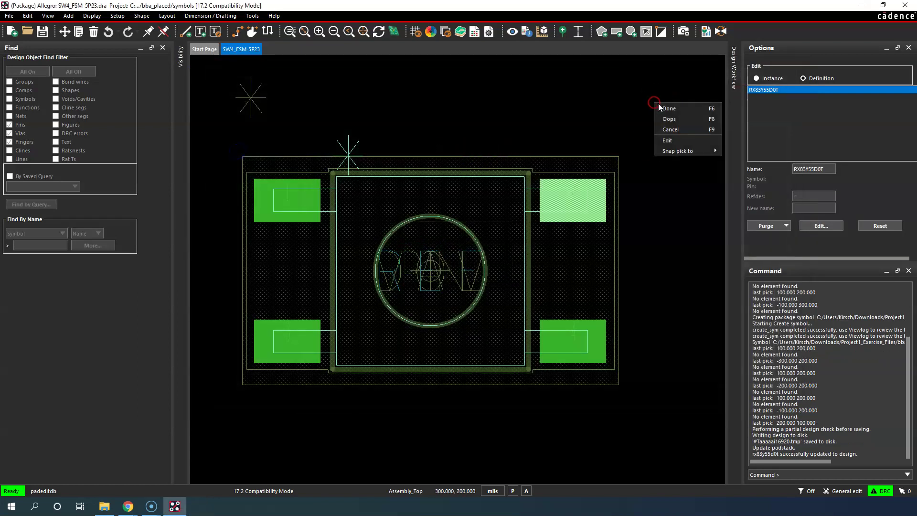
{"action": "left_click", "coordinate": [664, 106]}
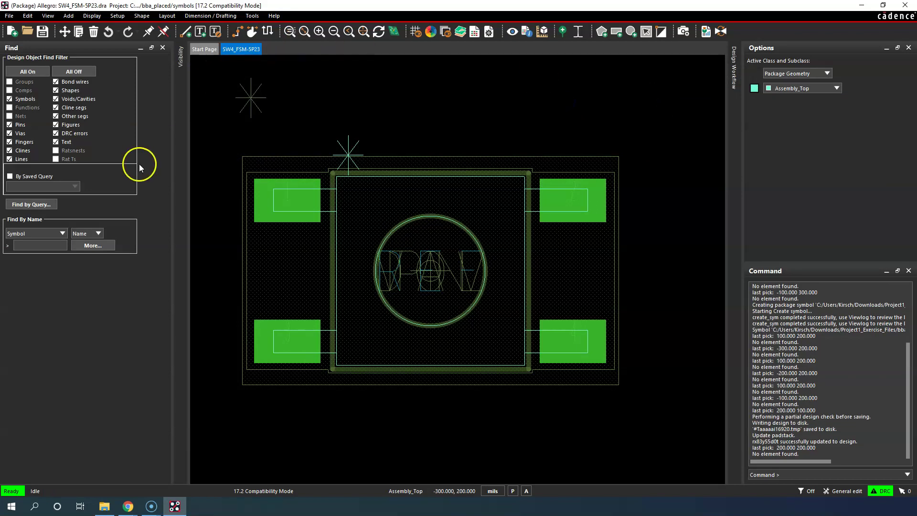
{"action": "left_click", "coordinate": [389, 96]}
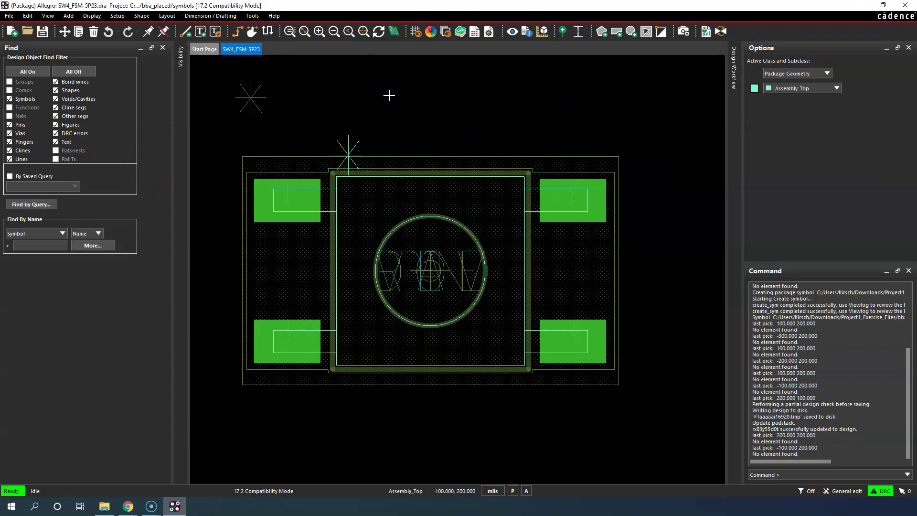
Save SW4_FSM-5P23.dra over the existing file and create the sw4_fsm-5p23.psm symbol
{"action": "left_click", "coordinate": [42, 31]}
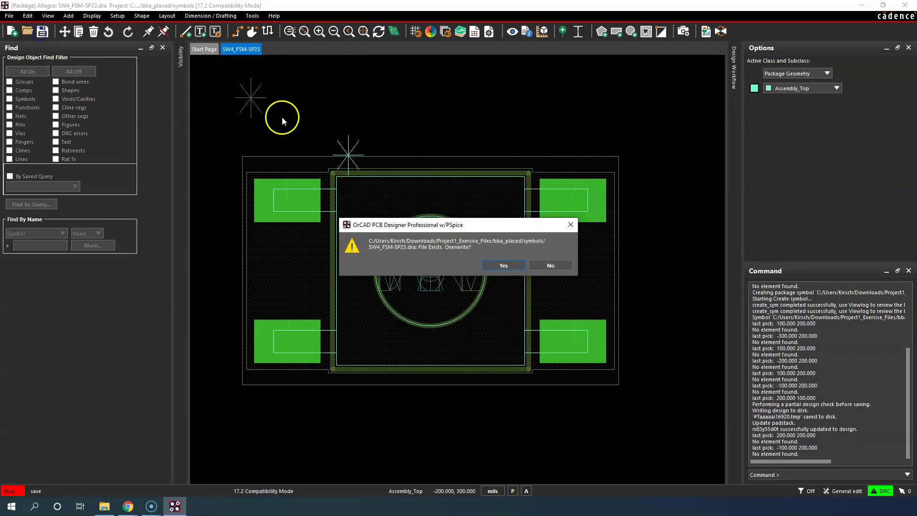
{"action": "left_click", "coordinate": [495, 266]}
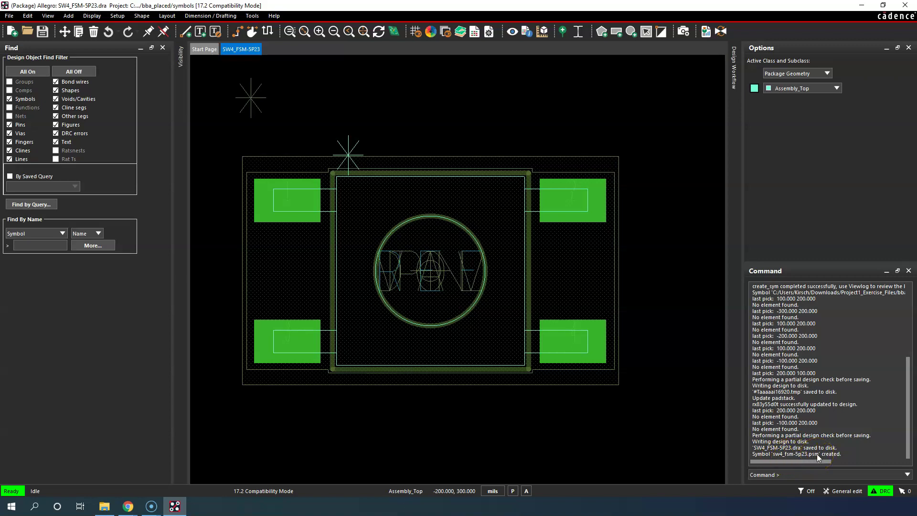
{"action": "left_click", "coordinate": [393, 106]}
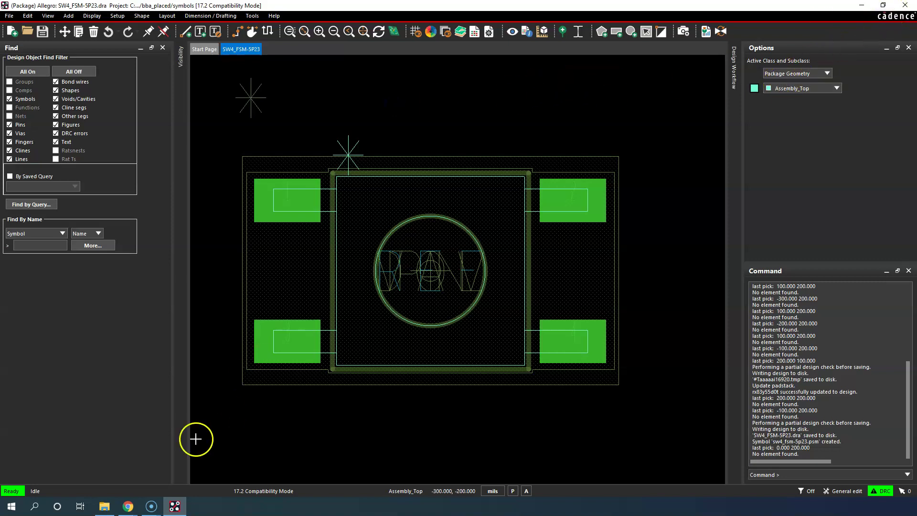
{"action": "left_click", "coordinate": [104, 507]}
{"action": "scroll", "coordinate": [492, 230], "scroll_direction": "down", "scroll_amount": 8}
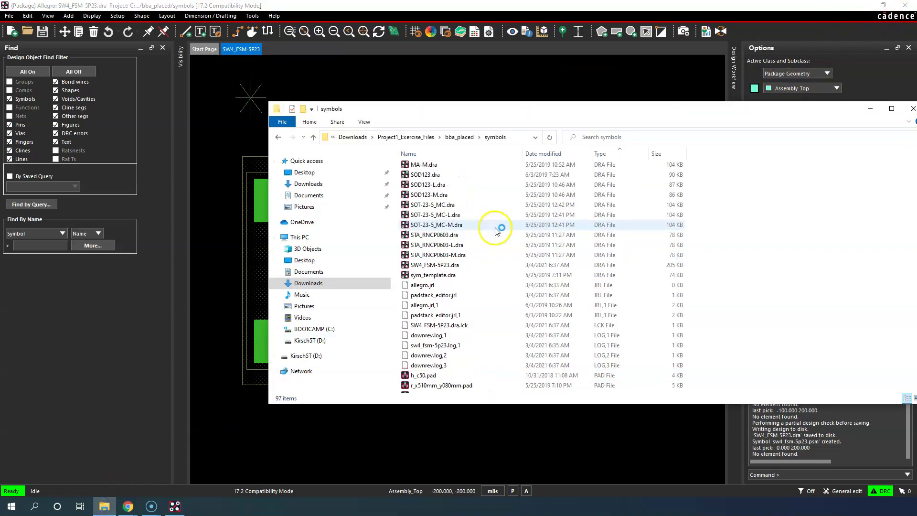
{"action": "scroll", "coordinate": [497, 231], "scroll_direction": "up", "scroll_amount": 3}
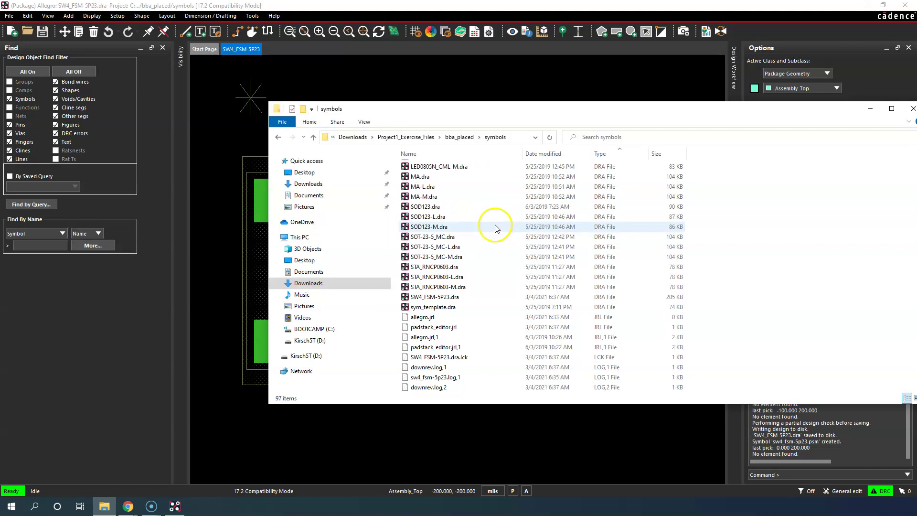
{"action": "scroll", "coordinate": [487, 317], "scroll_direction": "down", "scroll_amount": 5}
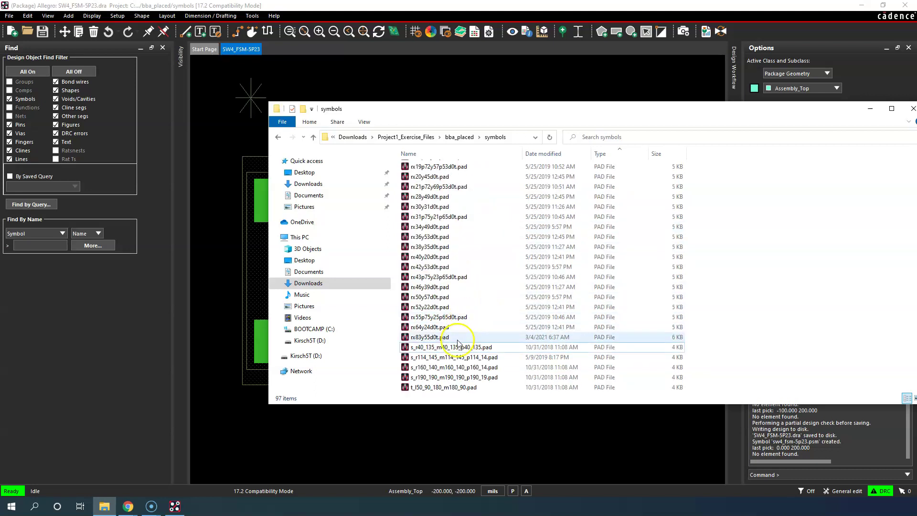
{"action": "scroll", "coordinate": [495, 337], "scroll_direction": "down", "scroll_amount": 4}
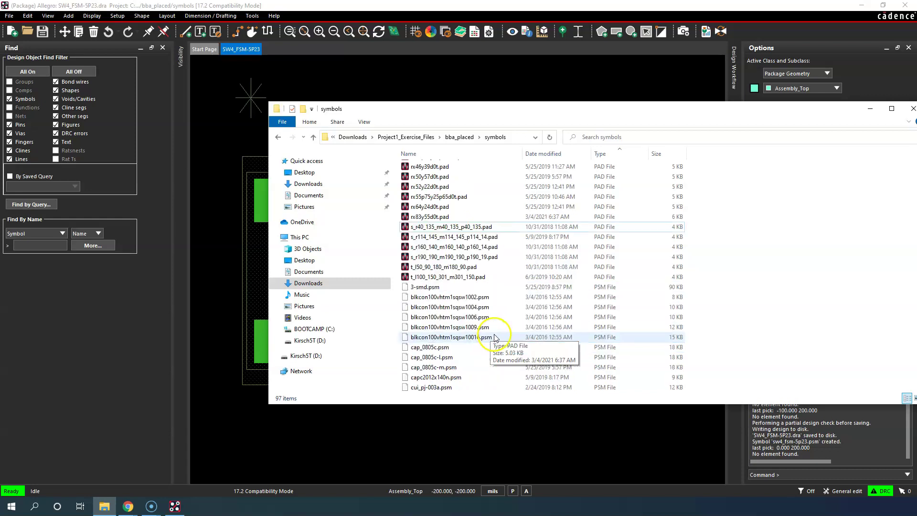
{"action": "left_click", "coordinate": [641, 61]}
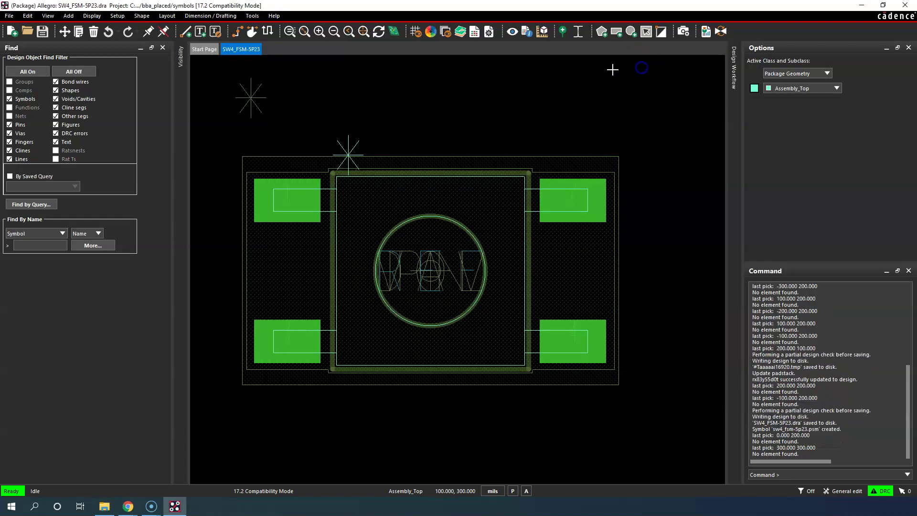
Open bba_placed.brd from Recent Designs and zoom in on the board
{"action": "left_click", "coordinate": [9, 15]}
{"action": "mouse_move", "coordinate": [84, 211]}
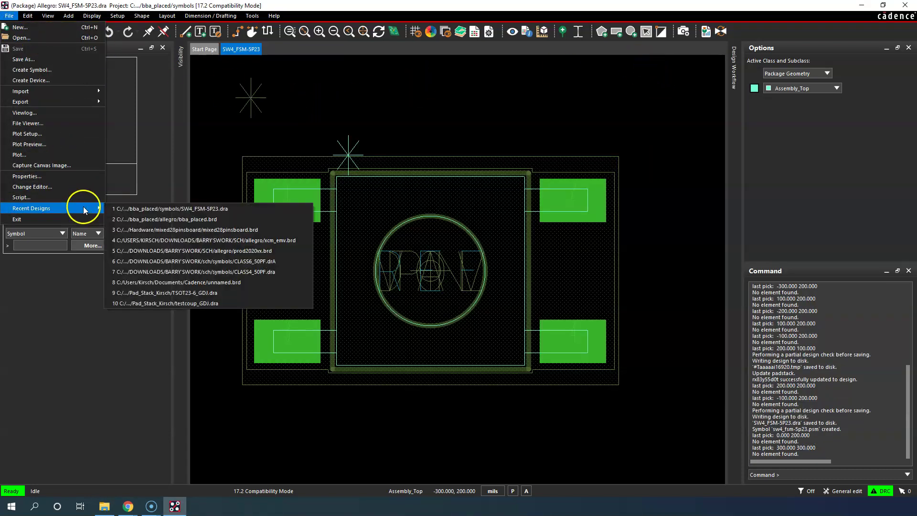
{"action": "left_click", "coordinate": [211, 220]}
{"action": "scroll", "coordinate": [392, 195], "scroll_direction": "down", "scroll_amount": 5}
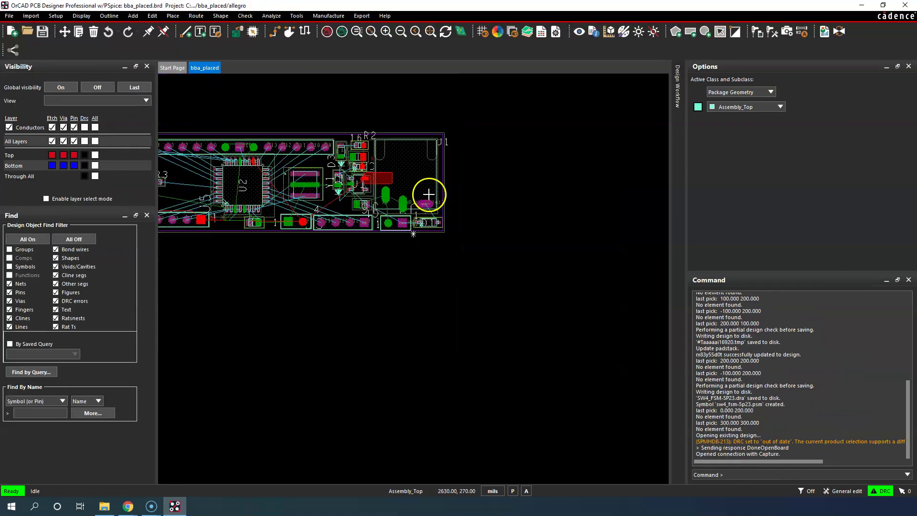
{"action": "scroll", "coordinate": [426, 194], "scroll_direction": "down", "scroll_amount": 3}
{"action": "scroll", "coordinate": [351, 185], "scroll_direction": "up", "scroll_amount": 7}
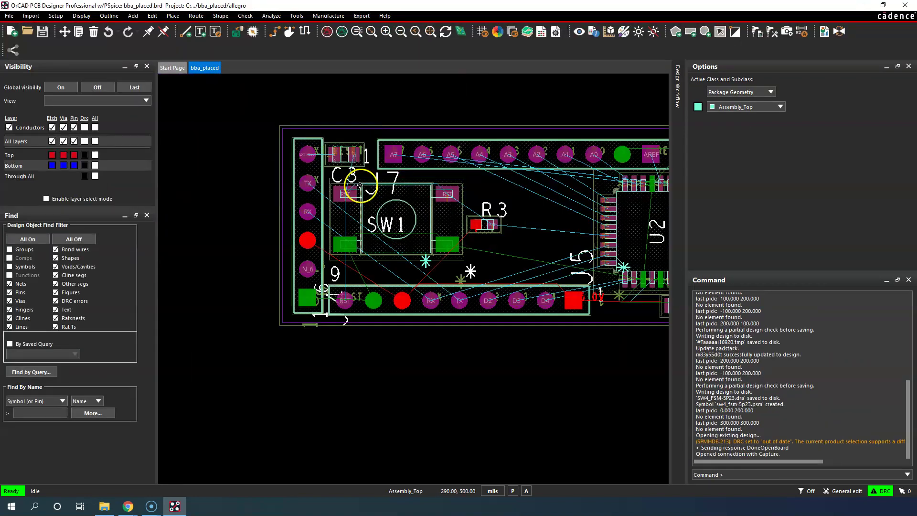
{"action": "left_click", "coordinate": [420, 90]}
Switch to an editing application mode, start Place Manually, then cancel without placing anything
{"action": "right_click", "coordinate": [225, 109]}
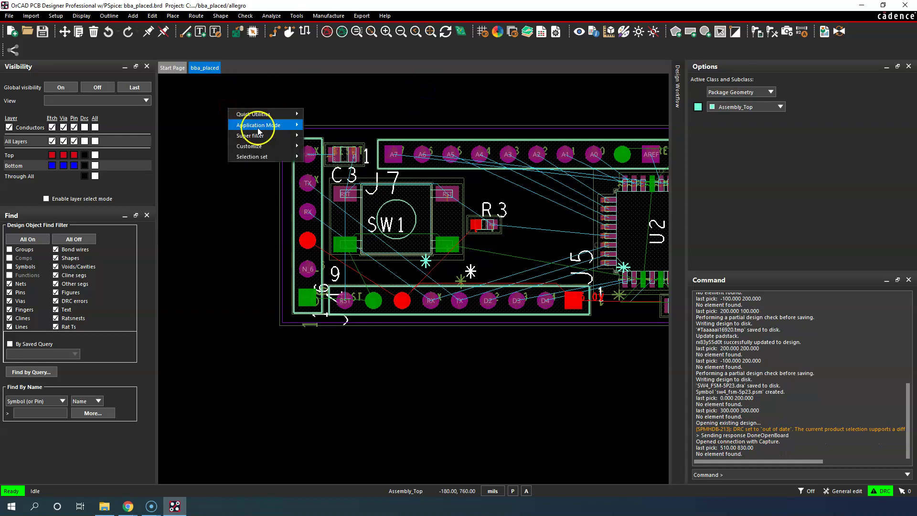
{"action": "left_click", "coordinate": [319, 125]}
{"action": "left_click", "coordinate": [184, 93]}
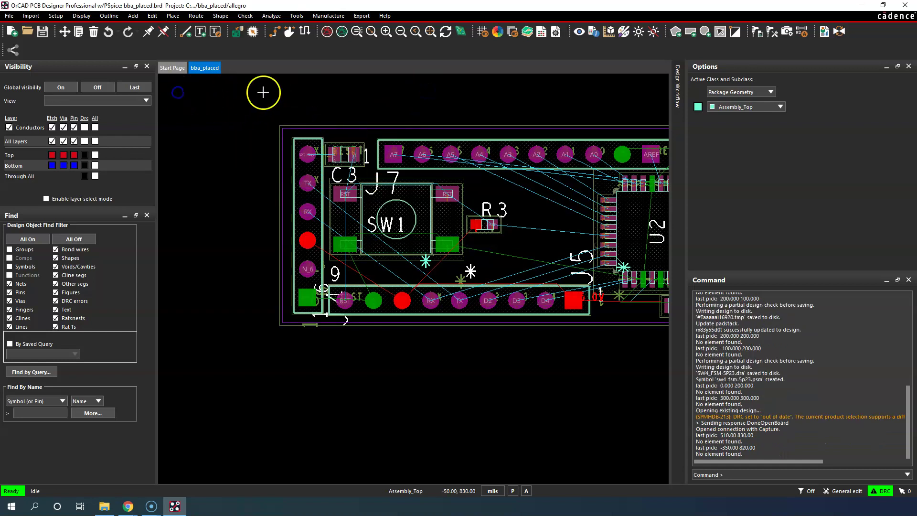
{"action": "left_click", "coordinate": [173, 16]}
{"action": "left_click", "coordinate": [190, 27]}
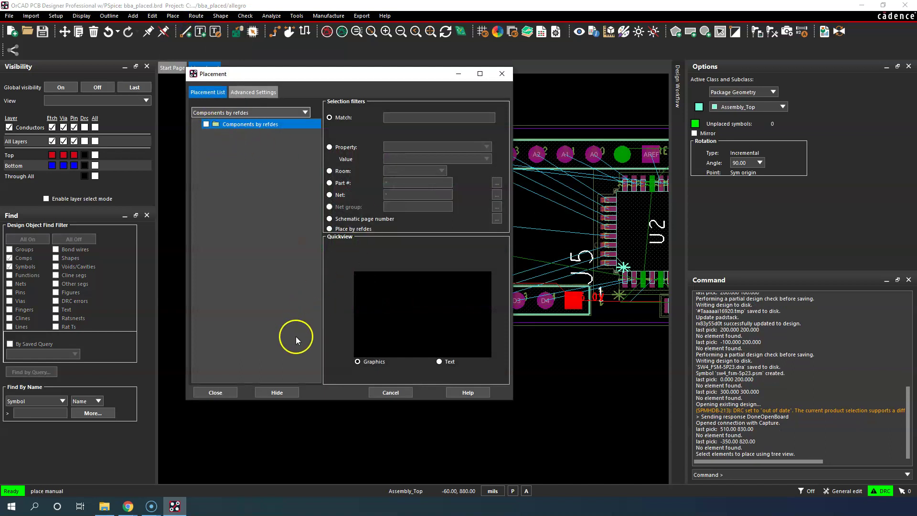
{"action": "left_click", "coordinate": [393, 390]}
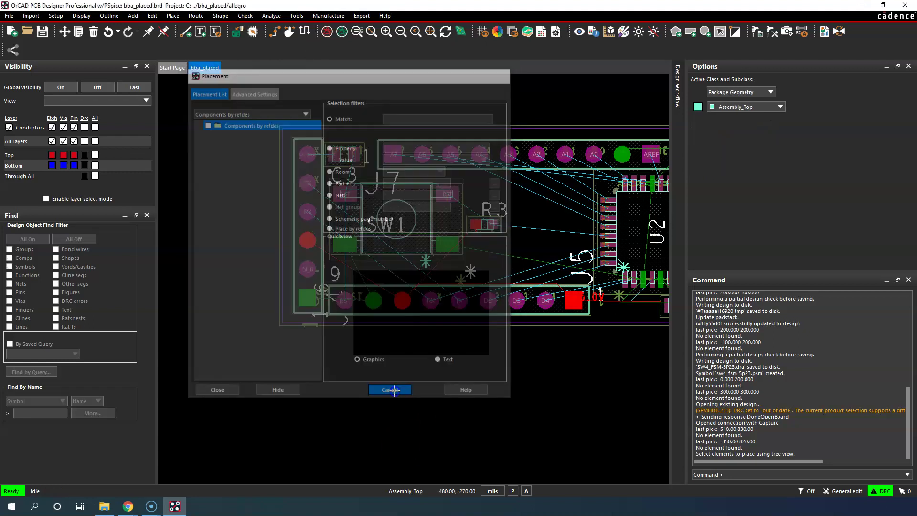
{"action": "left_click", "coordinate": [221, 170]}
Set the Super filter to Symbol and unplace SW1 from the board
{"action": "right_click", "coordinate": [280, 123]}
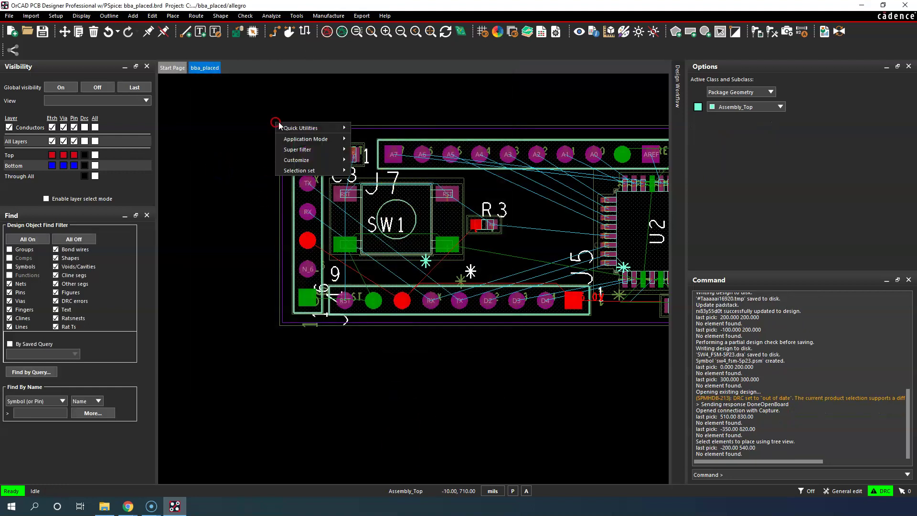
{"action": "left_click", "coordinate": [403, 105]}
{"action": "right_click", "coordinate": [407, 106]}
{"action": "mouse_move", "coordinate": [466, 136]}
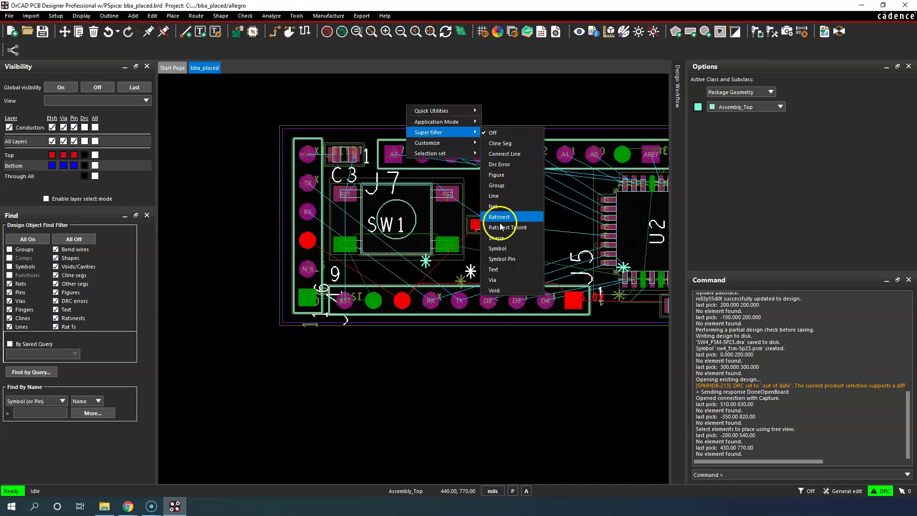
{"action": "left_click", "coordinate": [497, 248]}
{"action": "left_click", "coordinate": [419, 194]}
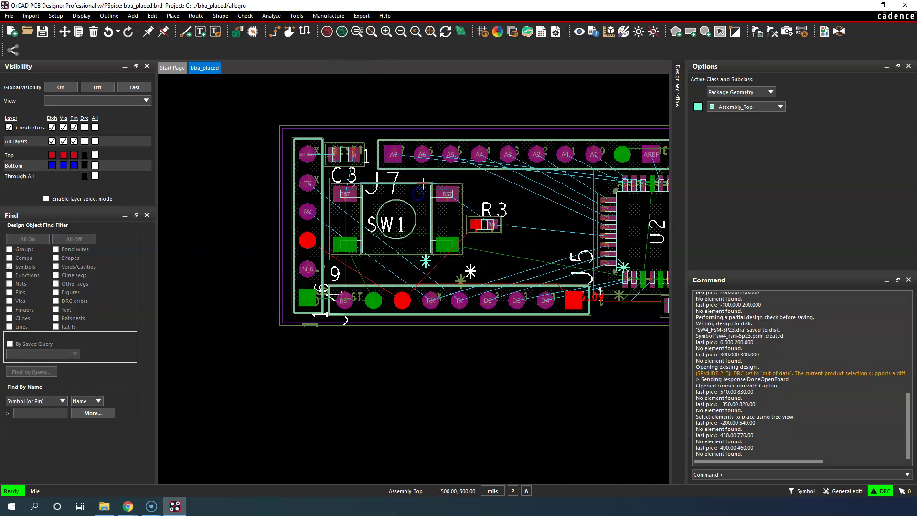
{"action": "left_click", "coordinate": [422, 183]}
{"action": "right_click", "coordinate": [422, 183]}
{"action": "left_click", "coordinate": [454, 223]}
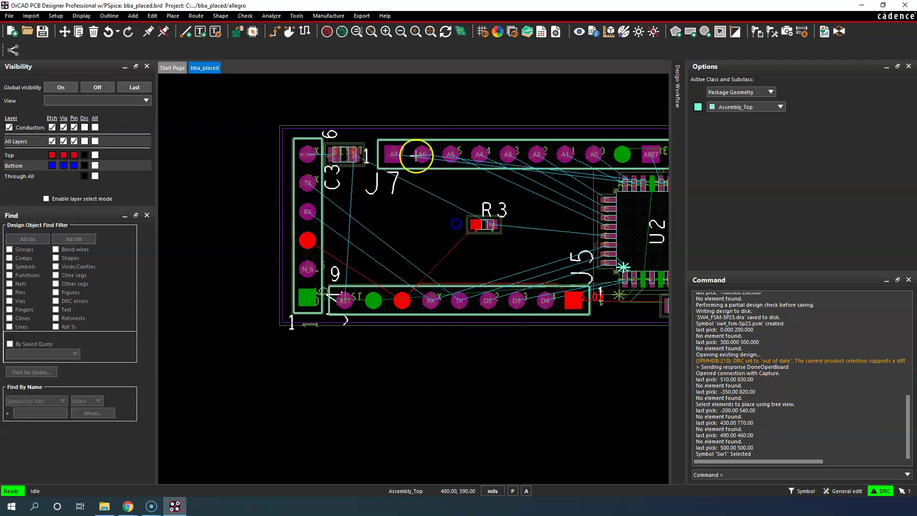
Place SW1 manually beside J7 and end the placement command with Done
{"action": "left_click", "coordinate": [173, 16]}
{"action": "left_click", "coordinate": [191, 25]}
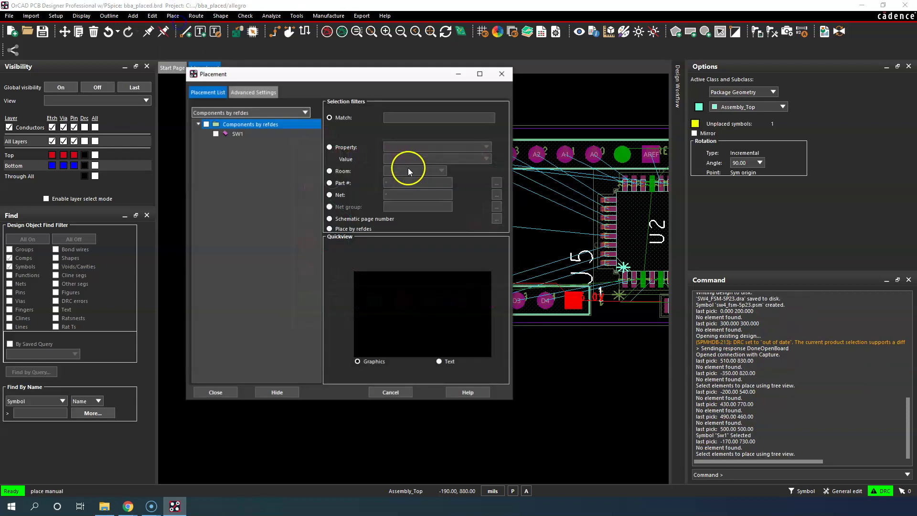
{"action": "left_click", "coordinate": [216, 134]}
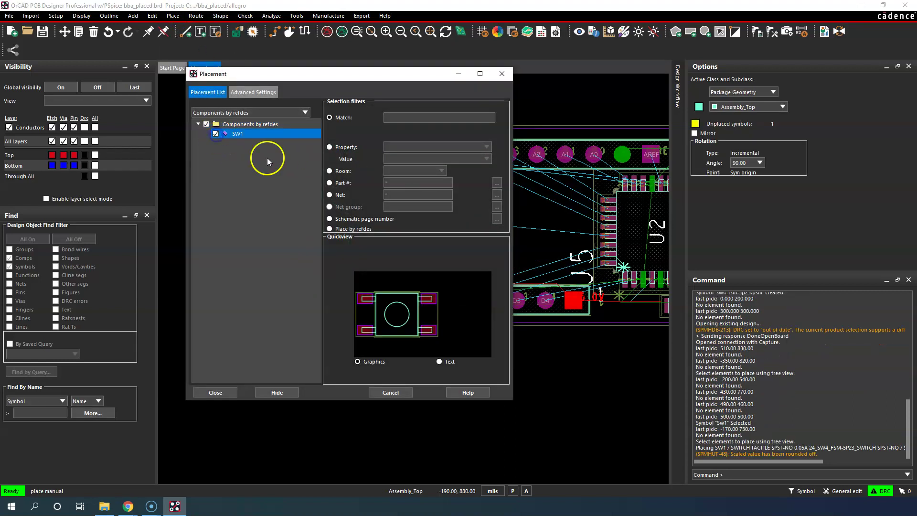
{"action": "left_click", "coordinate": [267, 393]}
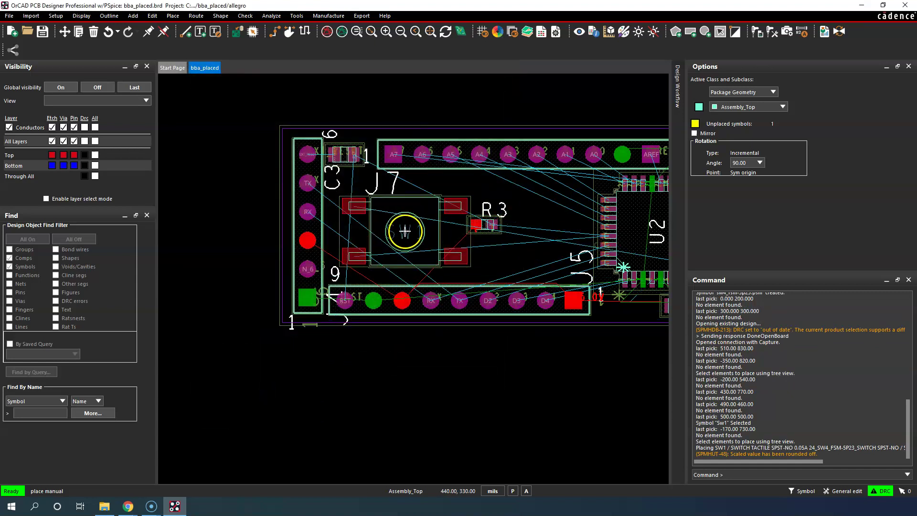
{"action": "left_click", "coordinate": [402, 229]}
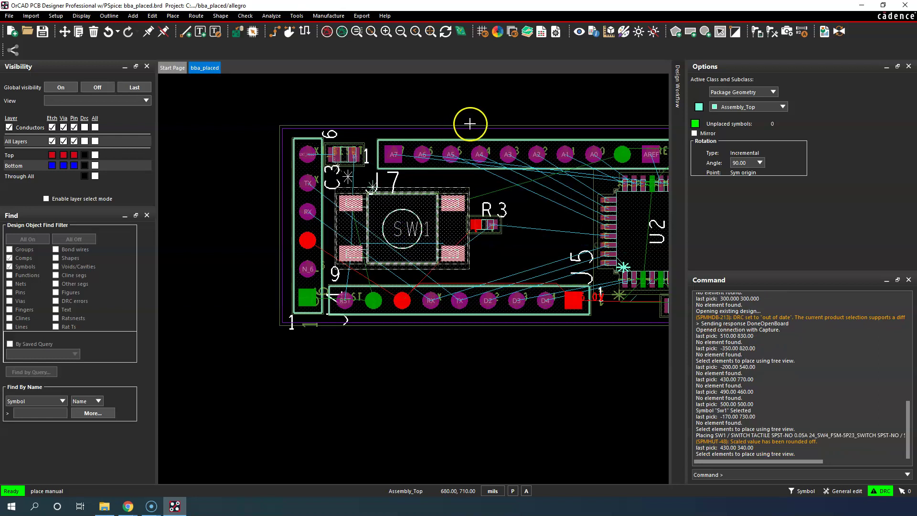
{"action": "right_click", "coordinate": [477, 90]}
{"action": "left_click", "coordinate": [484, 96]}
{"action": "left_click", "coordinate": [427, 96]}
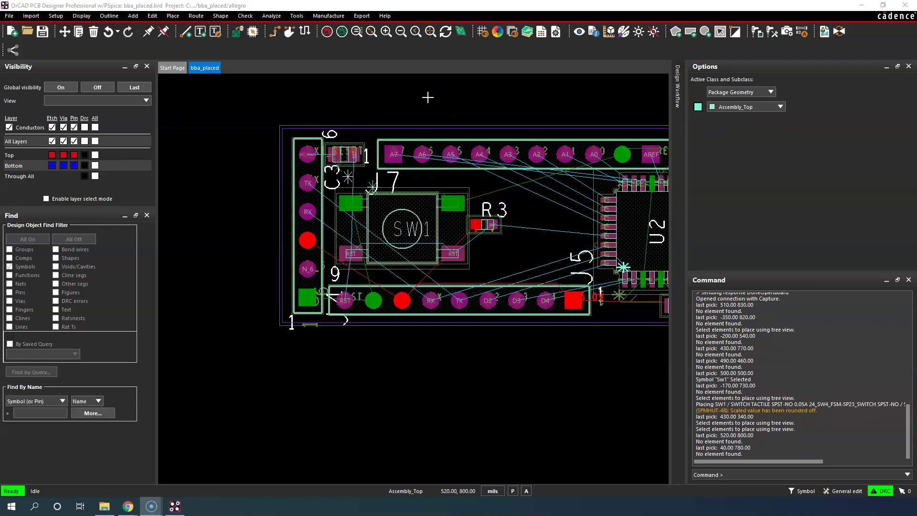
Zoom to show the whole bba_placed board and widen the canvas past the Options and Visibility panels
{"action": "scroll", "coordinate": [428, 97], "scroll_direction": "down", "scroll_amount": 4}
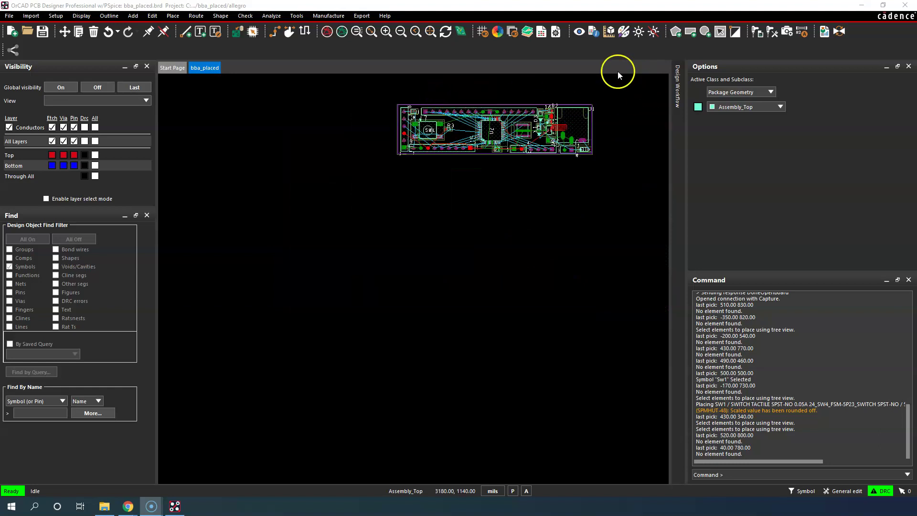
{"action": "scroll", "coordinate": [607, 76], "scroll_direction": "up", "scroll_amount": 1}
{"action": "scroll", "coordinate": [424, 113], "scroll_direction": "up", "scroll_amount": 1}
{"action": "scroll", "coordinate": [425, 113], "scroll_direction": "down", "scroll_amount": 1}
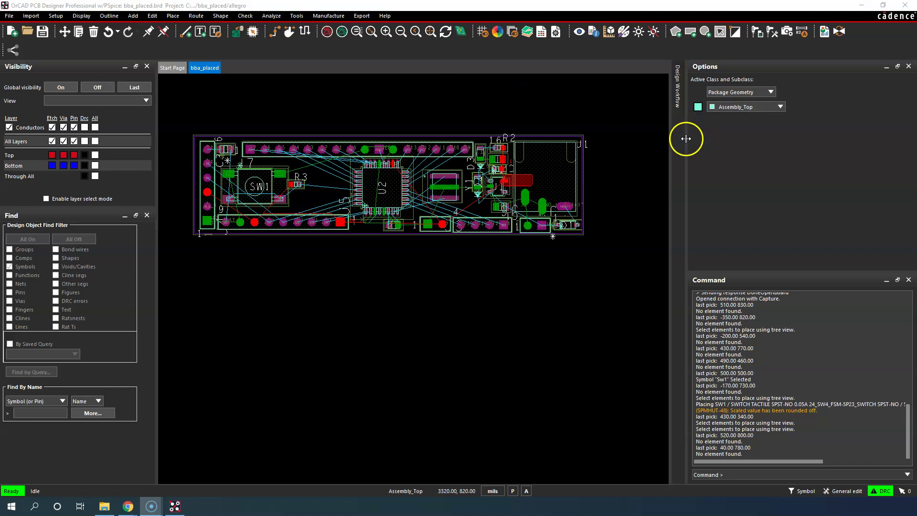
{"action": "left_click_drag", "start_coordinate": [687, 138], "coordinate": [767, 143]}
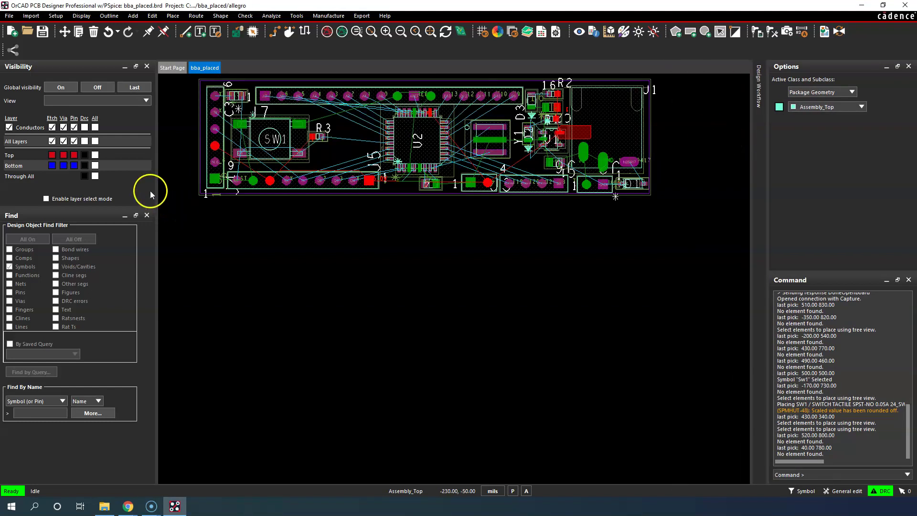
{"action": "left_click_drag", "start_coordinate": [156, 186], "coordinate": [153, 187]}
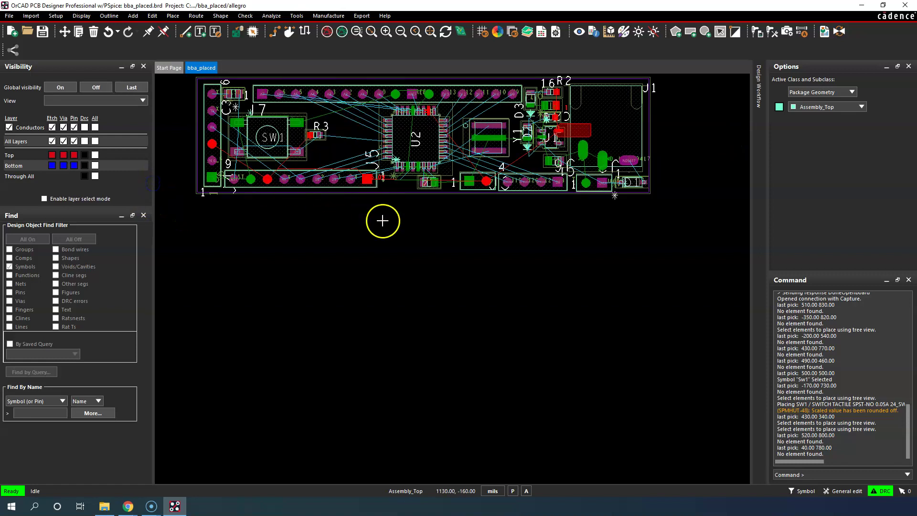
{"action": "scroll", "coordinate": [397, 227], "scroll_direction": "up", "scroll_amount": 2}
{"action": "scroll", "coordinate": [397, 227], "scroll_direction": "down", "scroll_amount": 4}
{"action": "scroll", "coordinate": [375, 141], "scroll_direction": "up", "scroll_amount": 2}
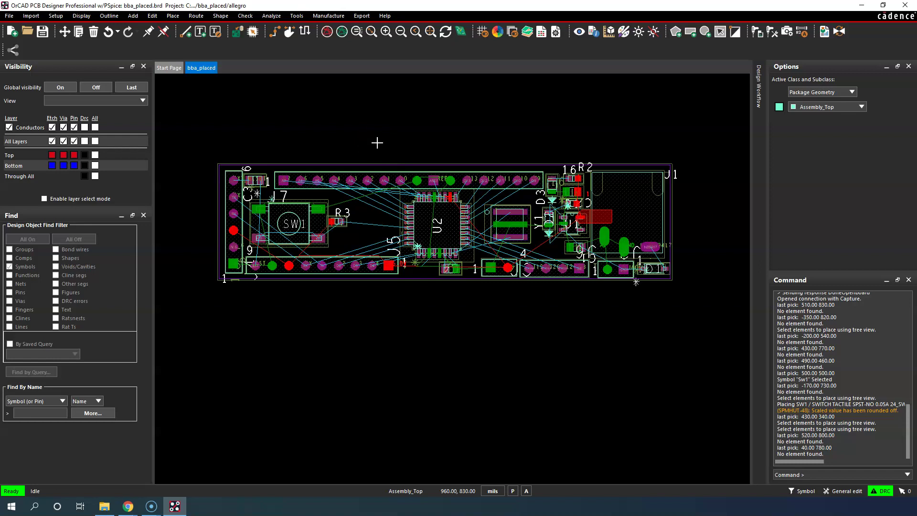
{"action": "left_click", "coordinate": [369, 127]}
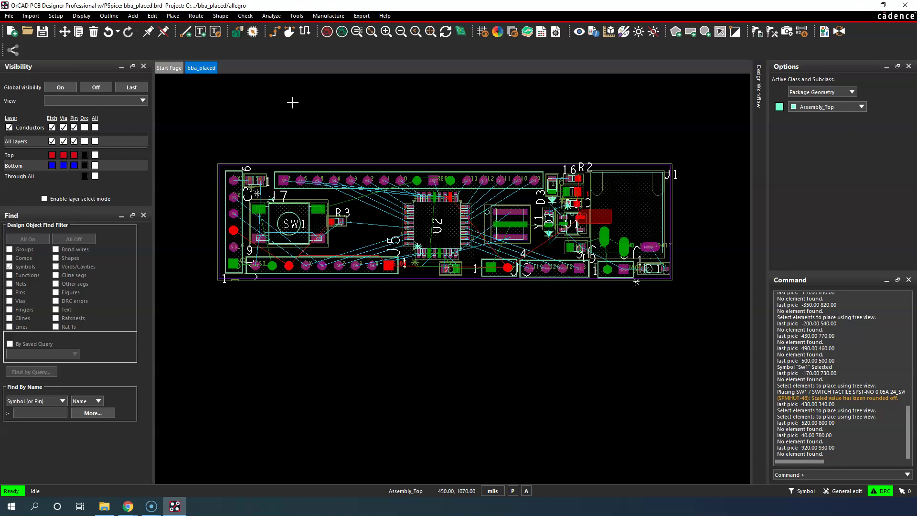
{"action": "left_click", "coordinate": [293, 102]}
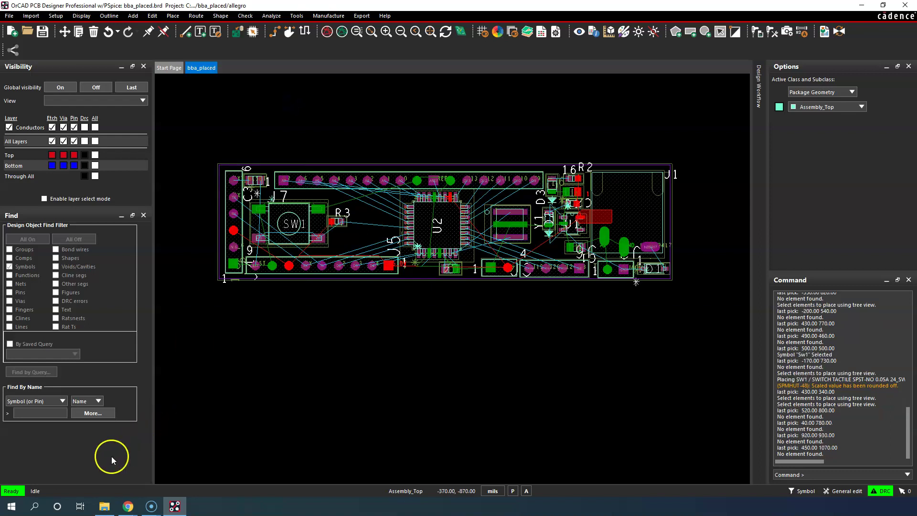